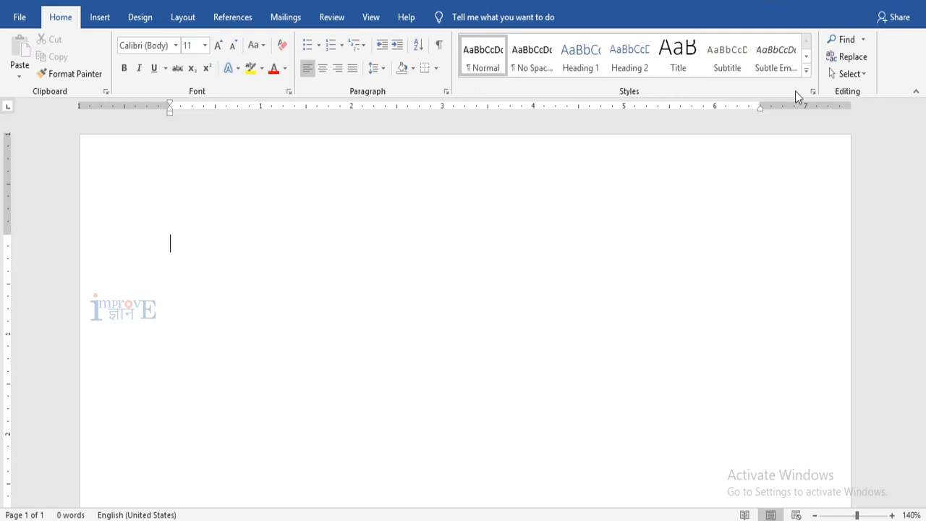
{"action": "left_click", "coordinate": [100, 19]}
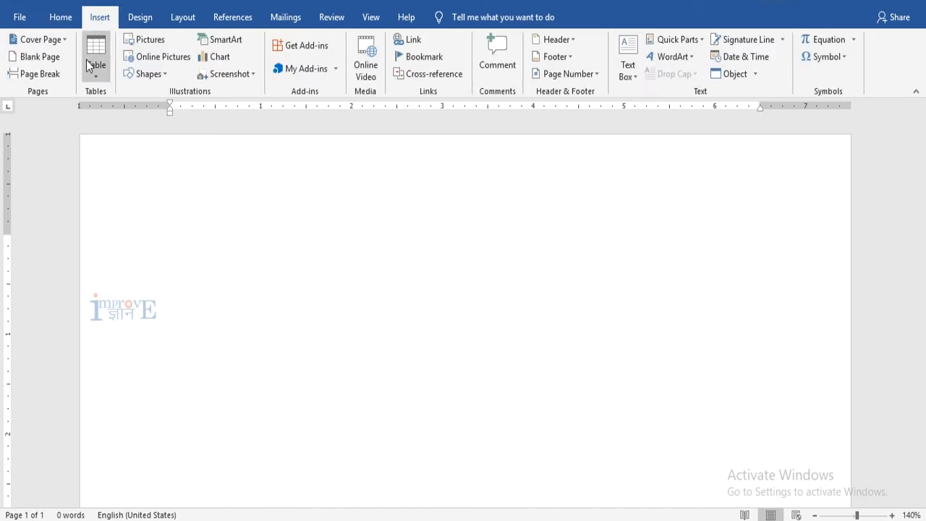
{"action": "left_click", "coordinate": [147, 22]}
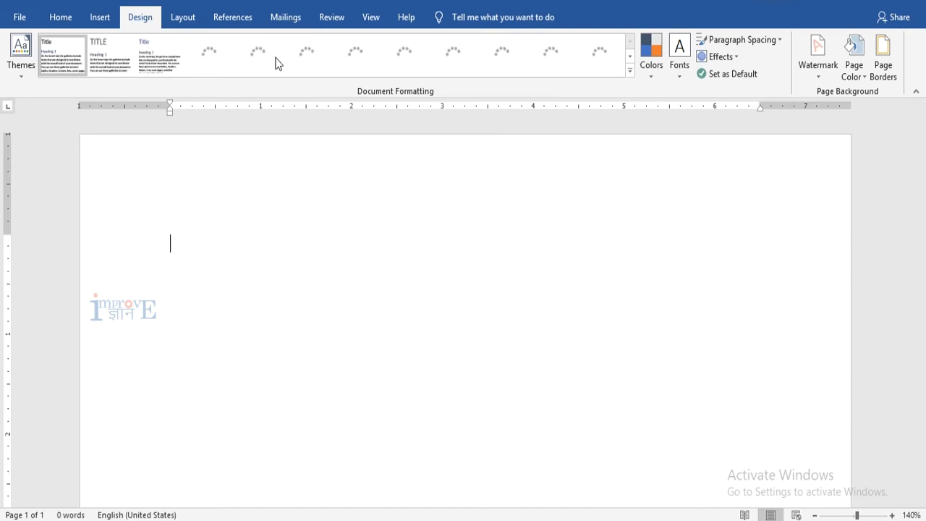
{"action": "left_click", "coordinate": [179, 27]}
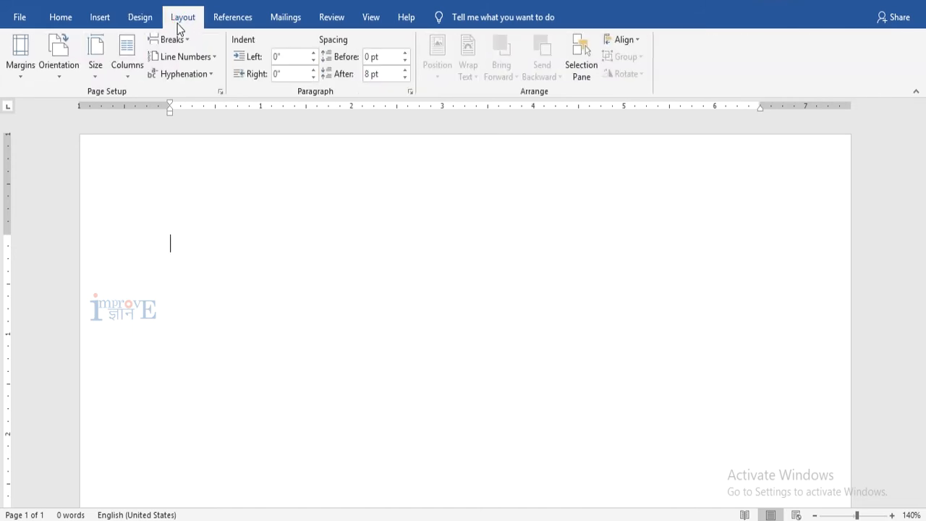
{"action": "left_click", "coordinate": [232, 24]}
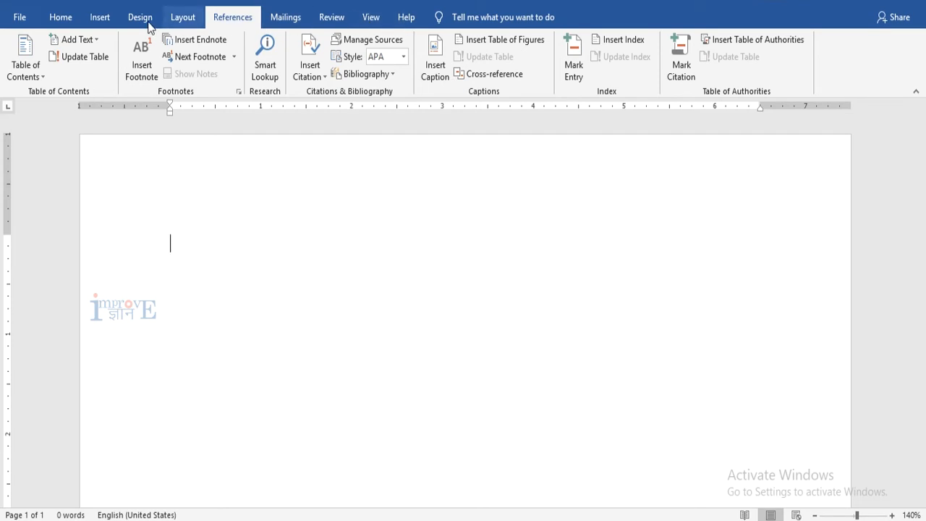
{"action": "left_click", "coordinate": [64, 20]}
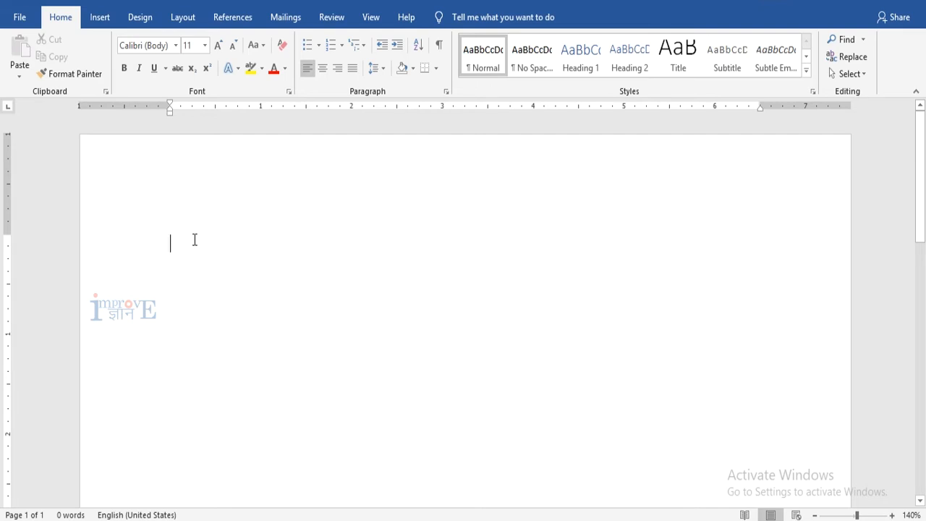
Step: Generate placeholder paragraphs in the blank document with the formula =RAND()
{"action": "type", "text": "="}
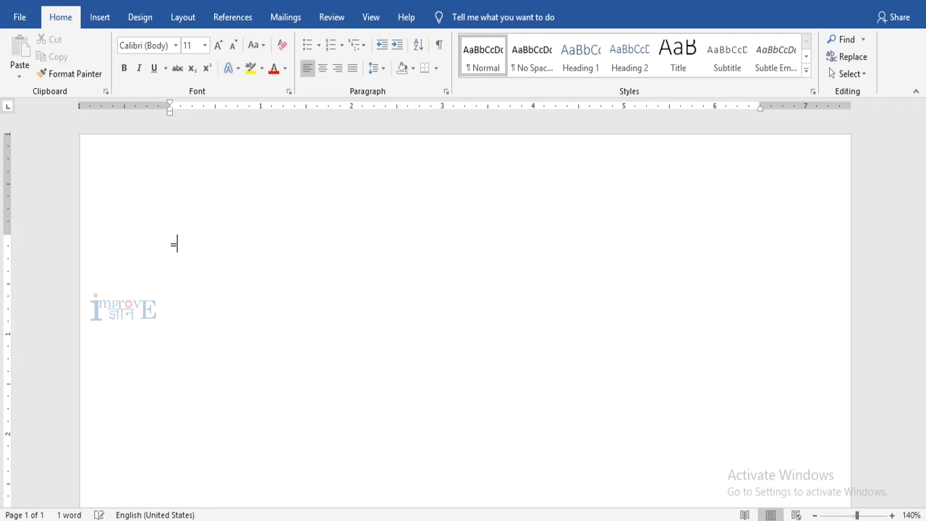
{"action": "type", "text": "RAND()"}
{"action": "key", "text": "Return"}
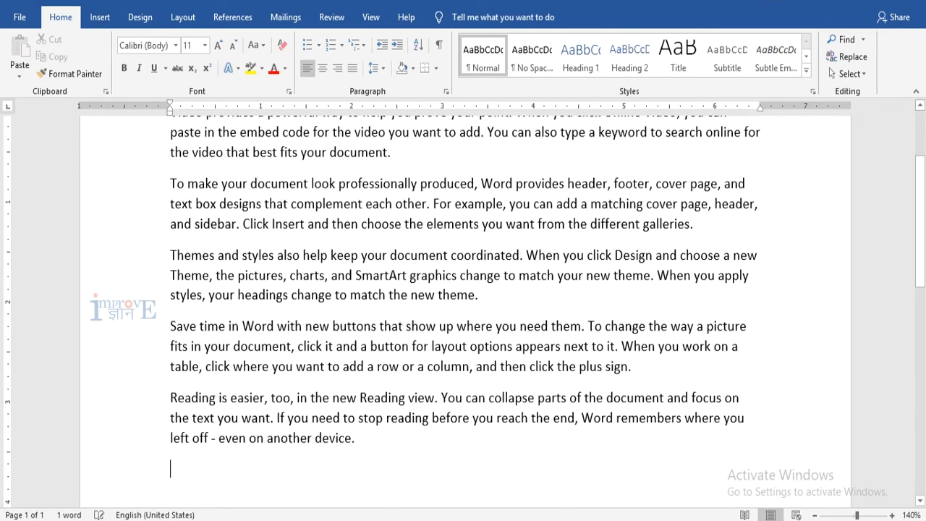
{"action": "scroll", "coordinate": [235, 251], "scroll_direction": "up", "scroll_amount": 3}
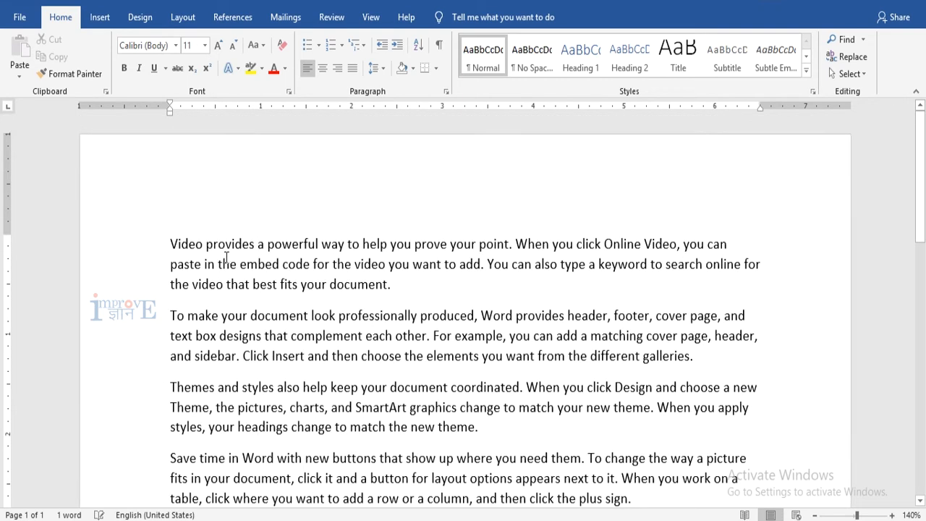
{"action": "scroll", "coordinate": [228, 253], "scroll_direction": "down", "scroll_amount": 2}
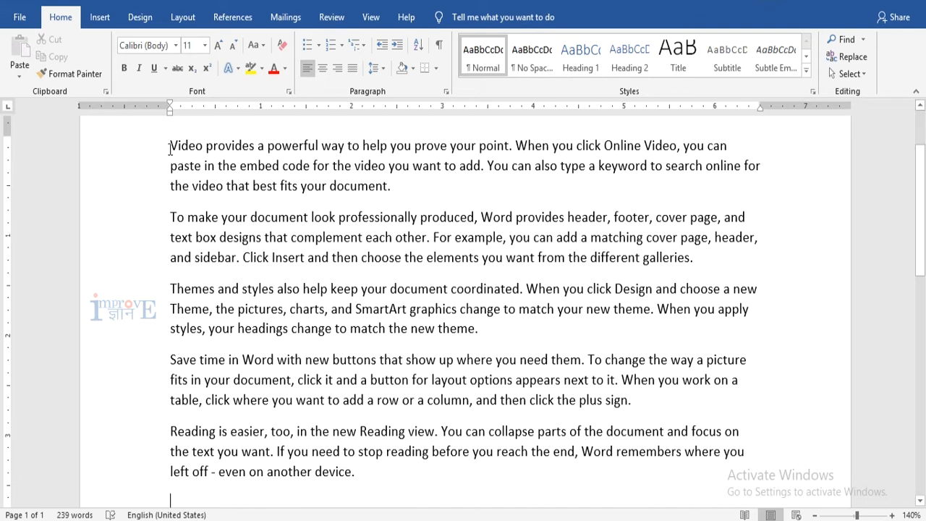
Step: Select the word "Video" at the start of the first paragraph and extend the selection to the whole paragraph
{"action": "left_click", "coordinate": [179, 146]}
{"action": "left_click", "coordinate": [200, 290]}
{"action": "left_click", "coordinate": [257, 168]}
{"action": "left_click", "coordinate": [171, 146]}
{"action": "left_click", "coordinate": [171, 145]}
{"action": "left_click_drag", "start_coordinate": [174, 148], "coordinate": [208, 153]}
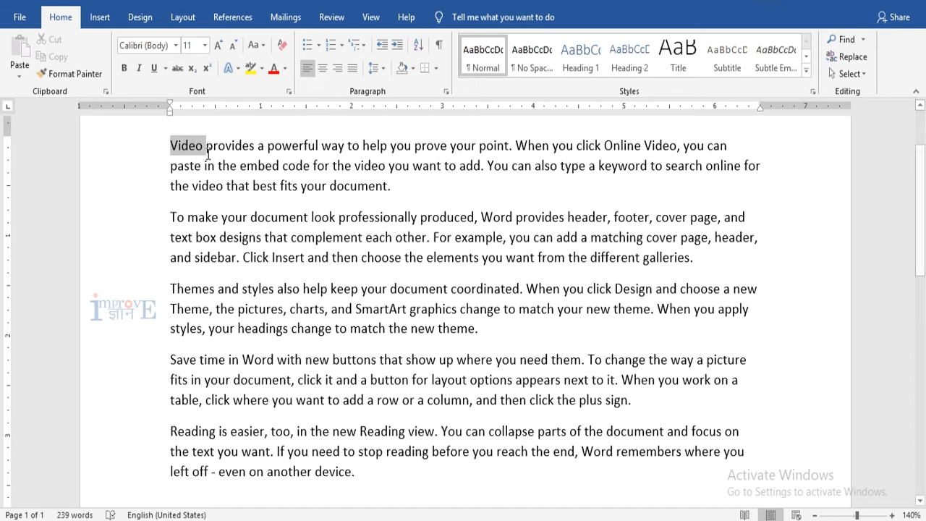
{"action": "left_click_drag", "start_coordinate": [208, 154], "coordinate": [441, 188]}
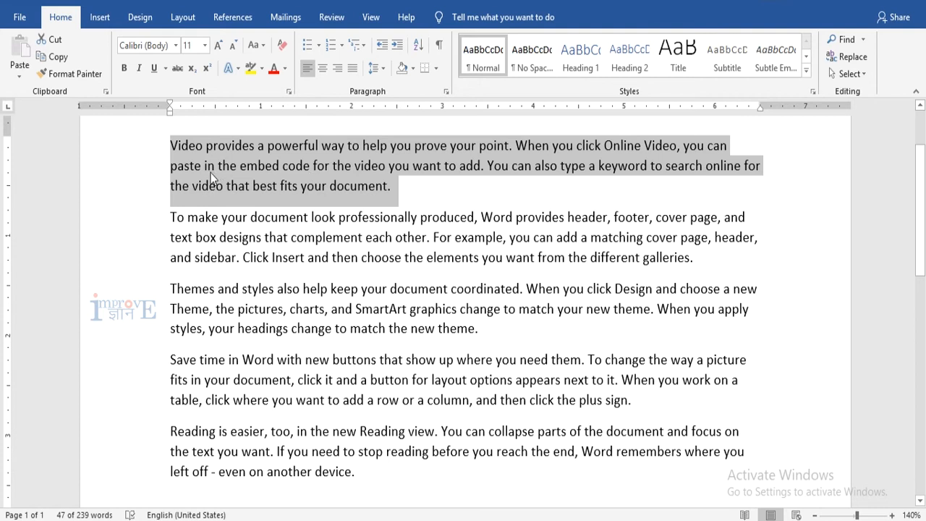
Step: Select the entire first paragraph and set its font to Algerian
{"action": "left_click", "coordinate": [174, 168]}
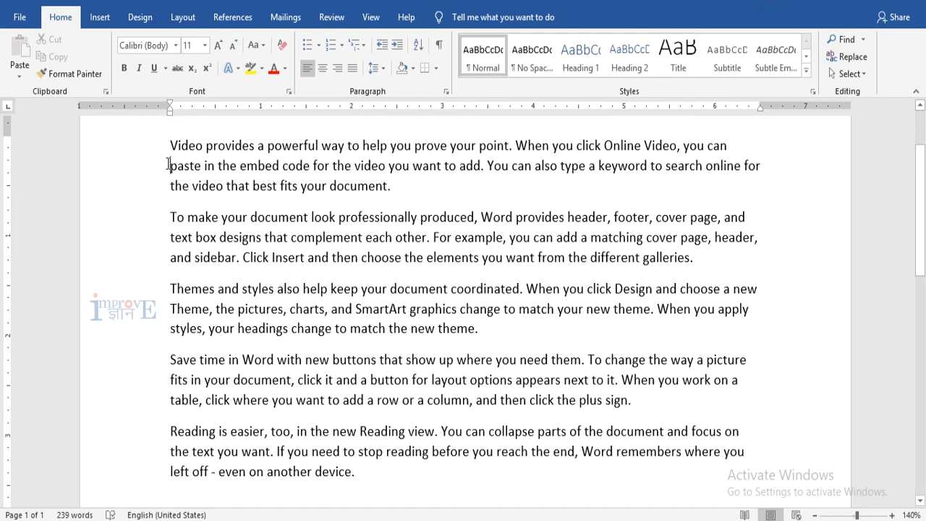
{"action": "double_click", "coordinate": [168, 165]}
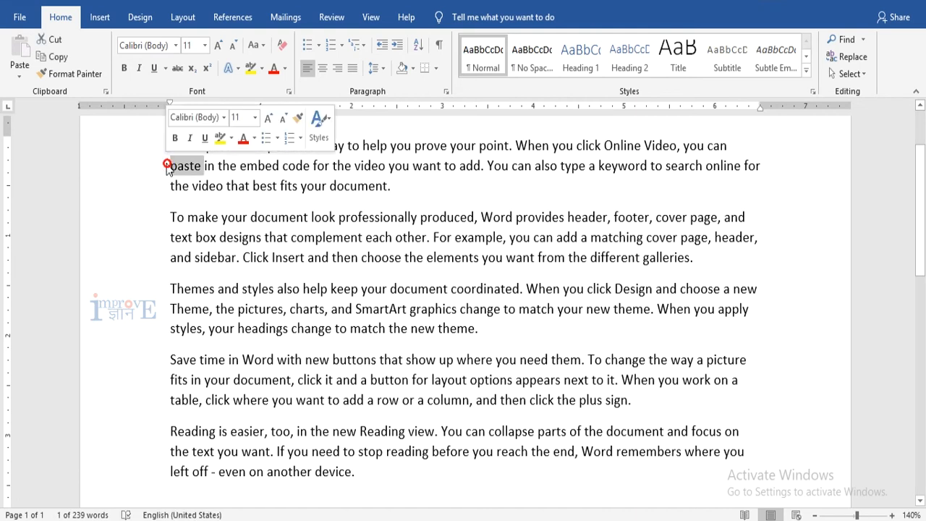
{"action": "left_click", "coordinate": [166, 165]}
{"action": "triple_click", "coordinate": [167, 164]}
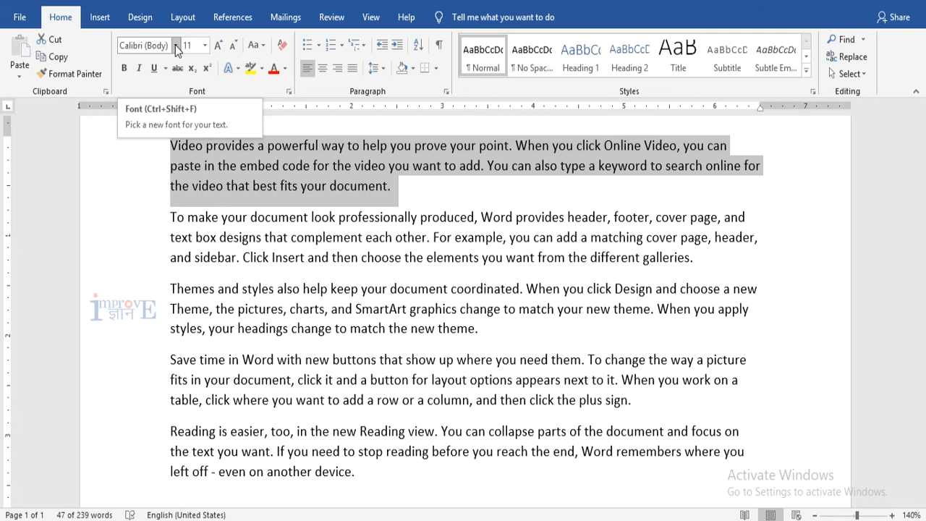
{"action": "left_click", "coordinate": [177, 46]}
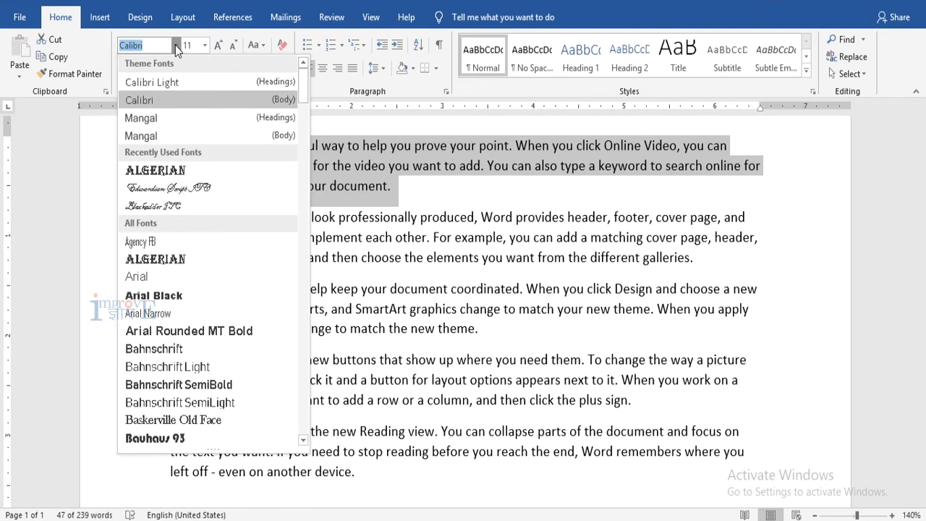
{"action": "left_click", "coordinate": [165, 170]}
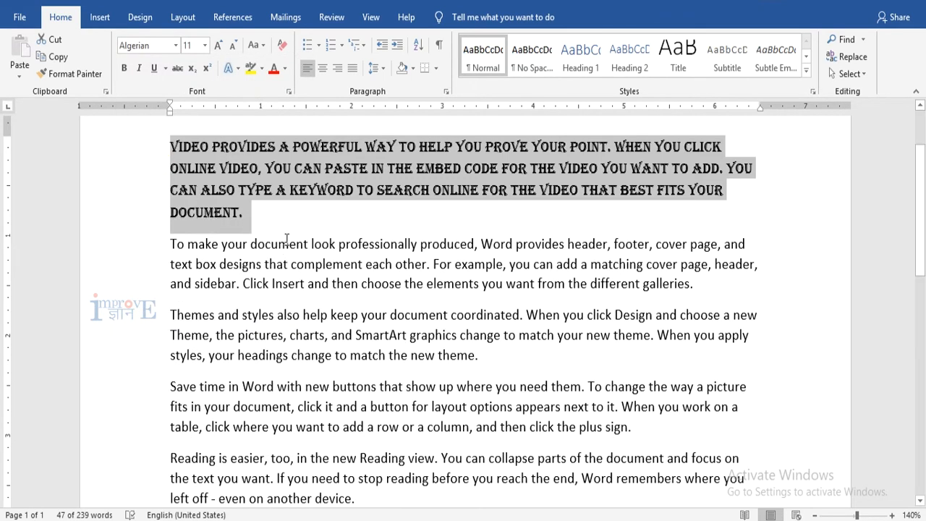
{"action": "left_click", "coordinate": [296, 262]}
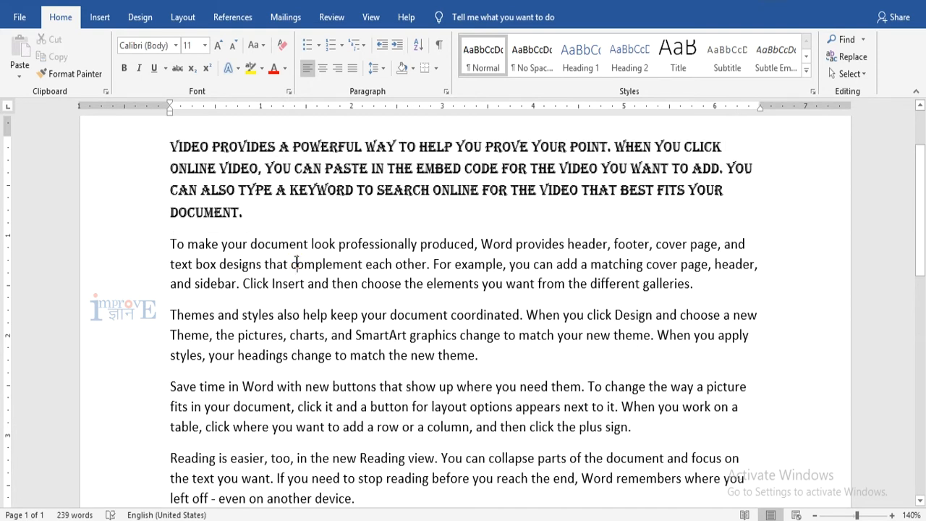
{"action": "left_click", "coordinate": [281, 168]}
{"action": "left_click", "coordinate": [265, 254]}
{"action": "left_click", "coordinate": [262, 180]}
{"action": "left_click", "coordinate": [277, 281]}
{"action": "left_click", "coordinate": [274, 187]}
{"action": "left_click", "coordinate": [276, 262]}
Step: Enlarge the words "provides a" in the first line to 16 pt
{"action": "left_click_drag", "start_coordinate": [212, 148], "coordinate": [289, 148]}
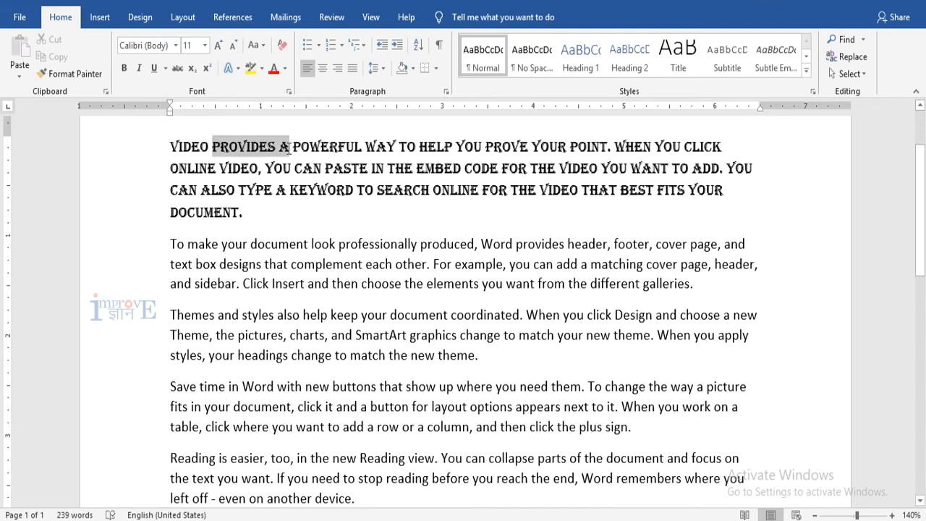
{"action": "left_click", "coordinate": [221, 46]}
{"action": "left_click", "coordinate": [221, 46]}
{"action": "left_click", "coordinate": [220, 46]}
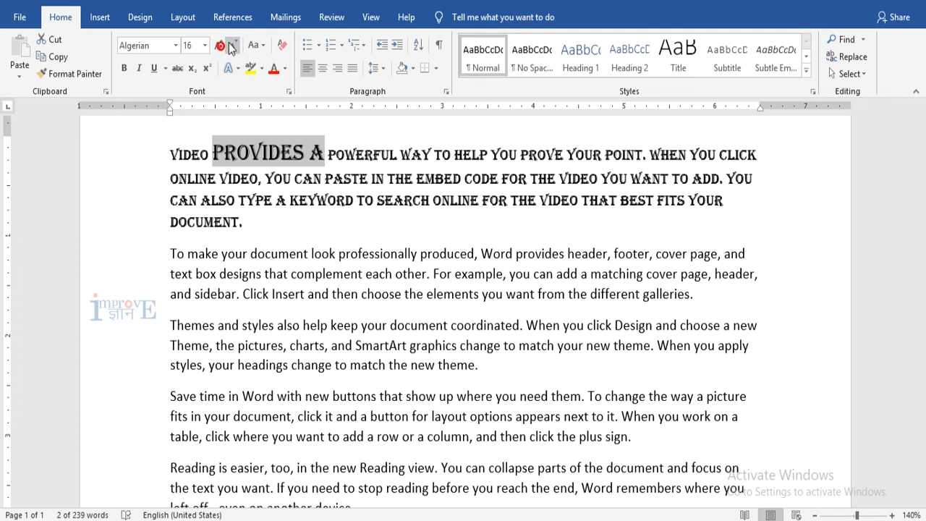
Step: Reduce the words "provides a" to 10 pt and enlarge them again to 14 pt
{"action": "left_click", "coordinate": [232, 46]}
{"action": "left_click", "coordinate": [231, 46]}
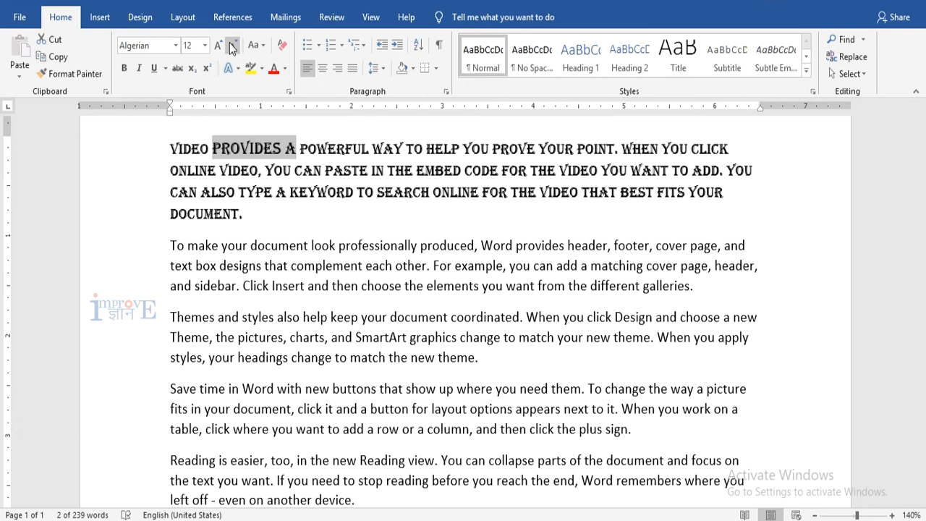
{"action": "left_click", "coordinate": [232, 46]}
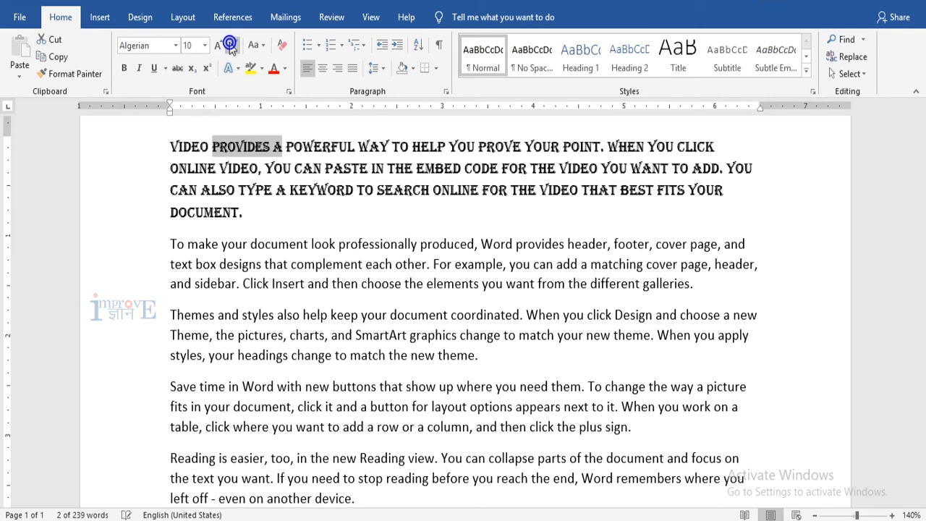
{"action": "left_click", "coordinate": [218, 46]}
{"action": "left_click", "coordinate": [218, 46]}
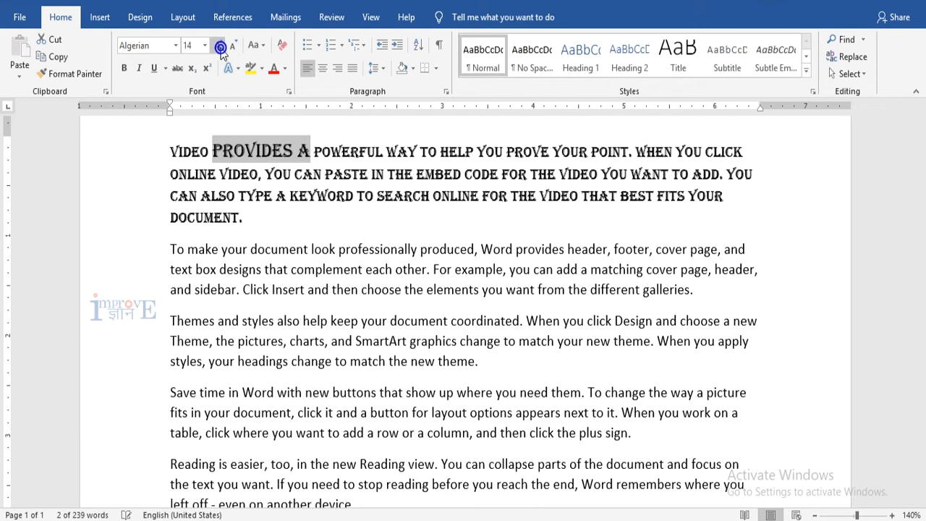
Step: Select the entire first paragraph and enlarge its text by four font-size steps
{"action": "left_click", "coordinate": [163, 155]}
{"action": "double_click", "coordinate": [164, 174]}
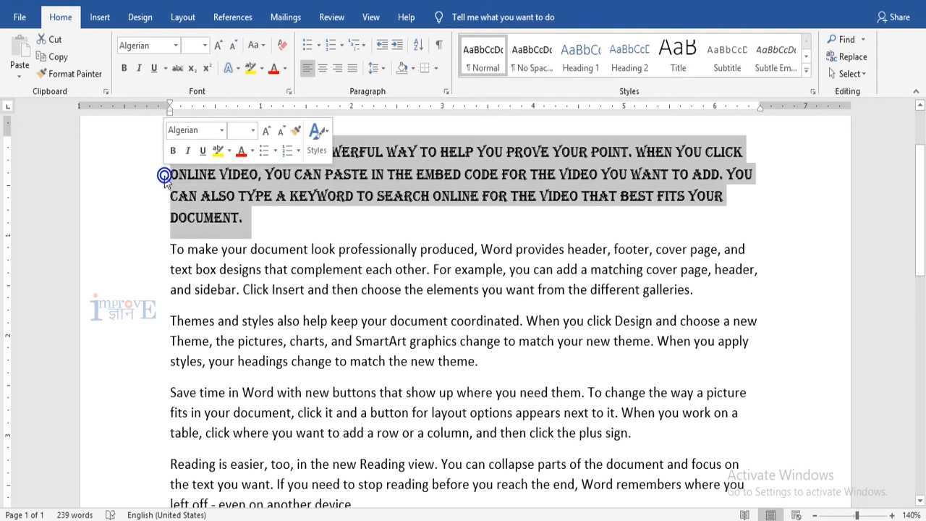
{"action": "left_click", "coordinate": [219, 44]}
{"action": "left_click", "coordinate": [219, 44]}
{"action": "left_click", "coordinate": [219, 44]}
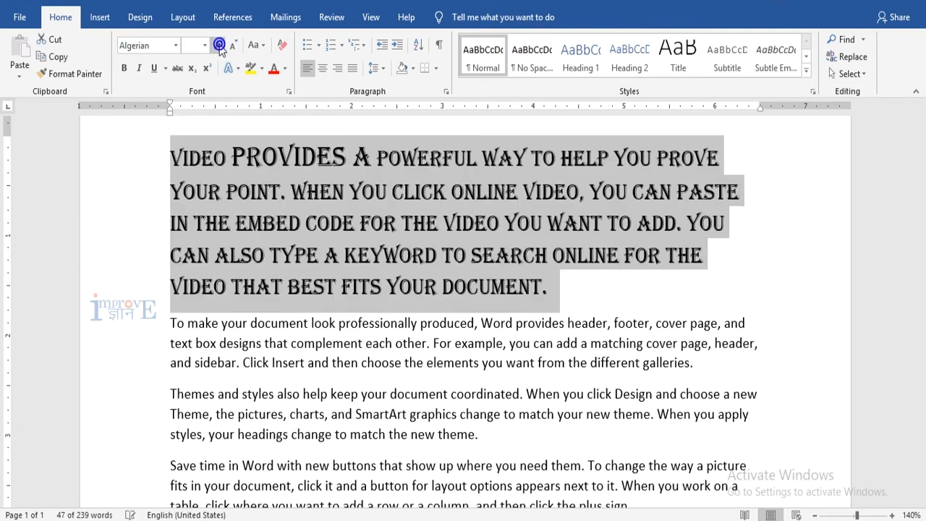
{"action": "left_click", "coordinate": [219, 44]}
Step: Shrink the text of the selected first paragraph by seven font-size steps
{"action": "left_click", "coordinate": [232, 45]}
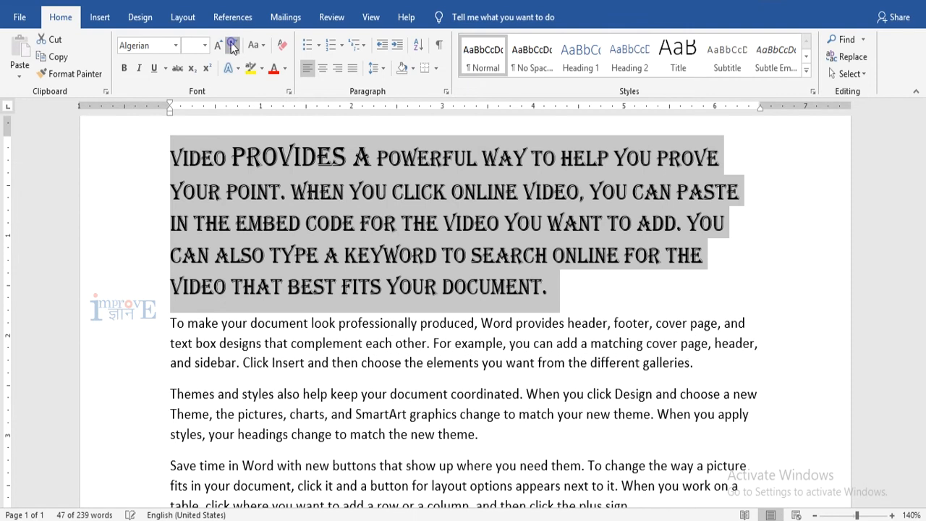
{"action": "left_click", "coordinate": [232, 45]}
{"action": "left_click", "coordinate": [231, 45]}
{"action": "left_click", "coordinate": [231, 45]}
{"action": "left_click", "coordinate": [232, 45]}
{"action": "left_click", "coordinate": [232, 45]}
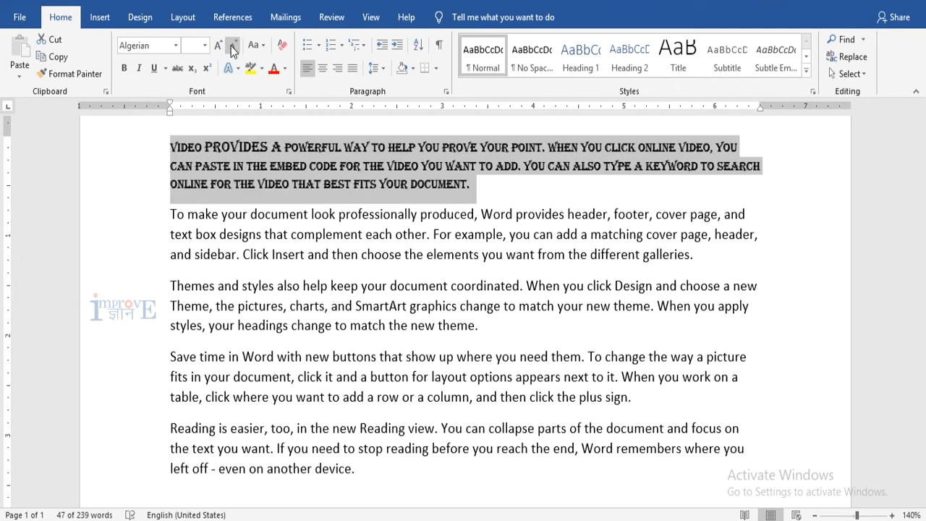
{"action": "left_click", "coordinate": [233, 46]}
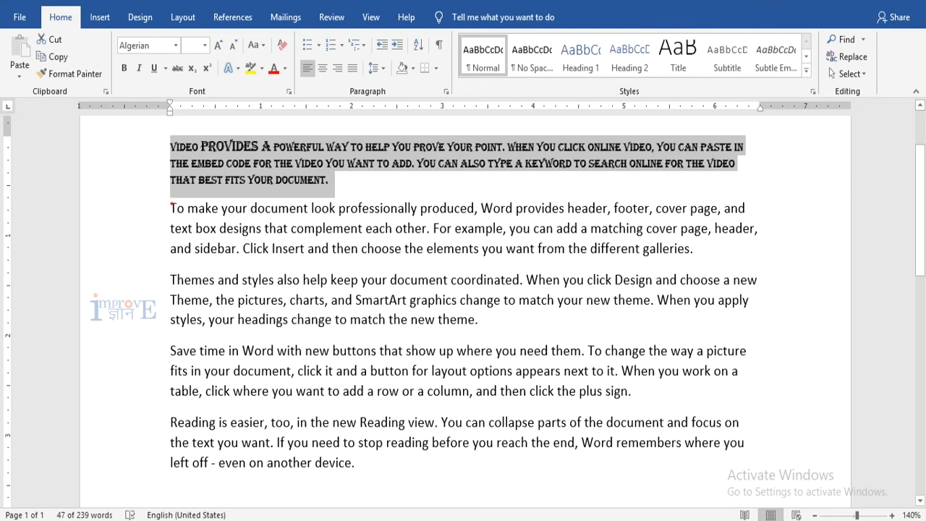
Step: Set the initial letter "T" of the second paragraph in the Edwardian Script ITC font
{"action": "left_click", "coordinate": [174, 207]}
{"action": "left_click_drag", "start_coordinate": [174, 207], "coordinate": [179, 208]}
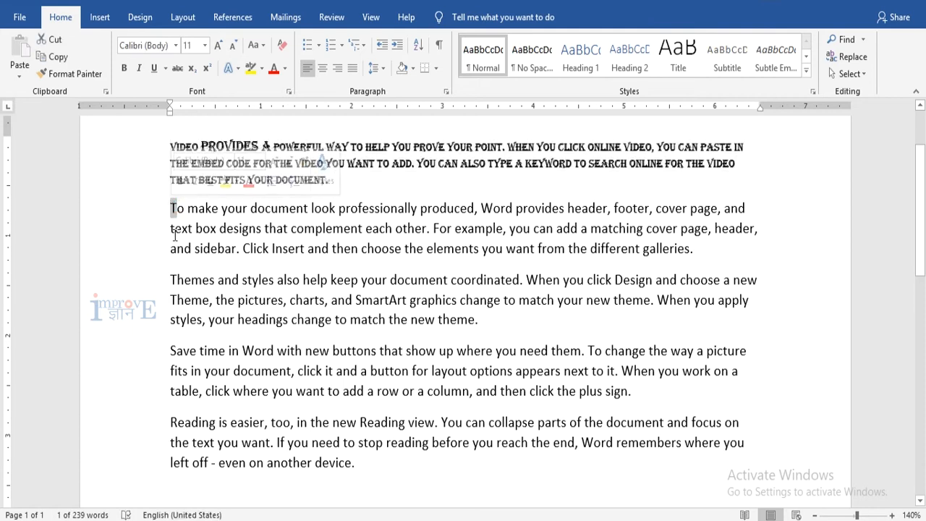
{"action": "left_click", "coordinate": [176, 46]}
{"action": "left_click", "coordinate": [170, 185]}
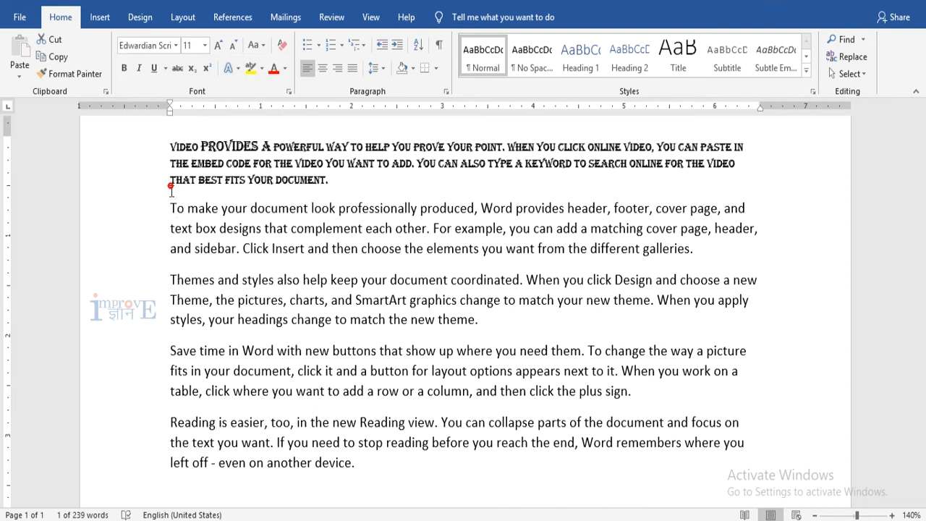
Step: Set the word "make" in the second paragraph in the Blackadder ITC font
{"action": "left_click_drag", "start_coordinate": [189, 208], "coordinate": [221, 209]}
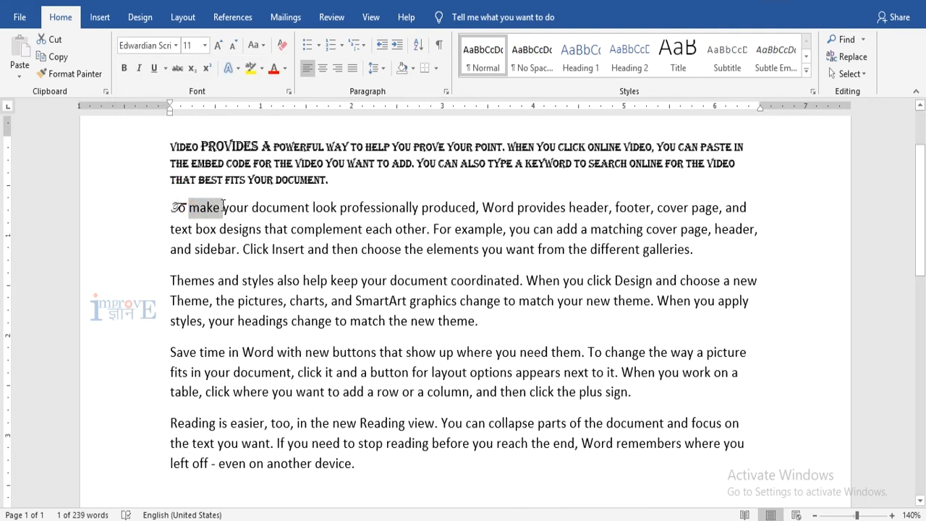
{"action": "left_click", "coordinate": [175, 45]}
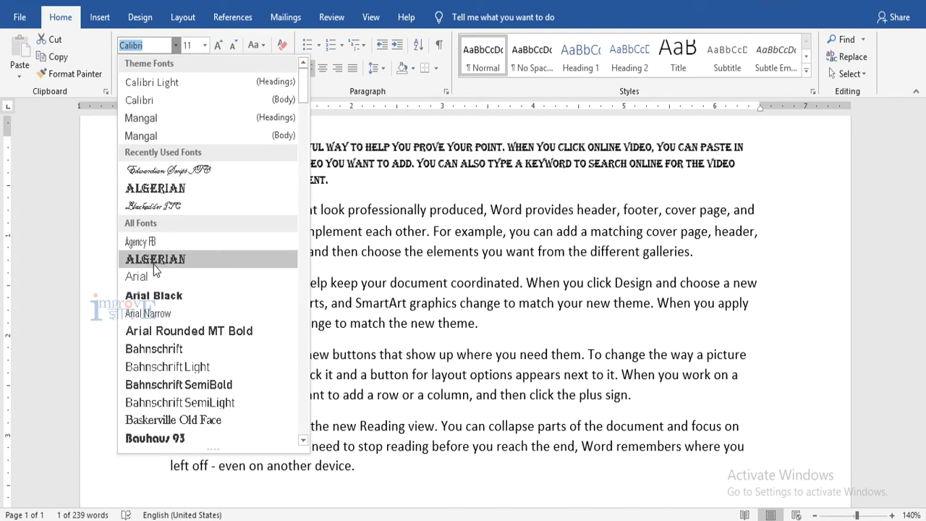
{"action": "left_click", "coordinate": [156, 207]}
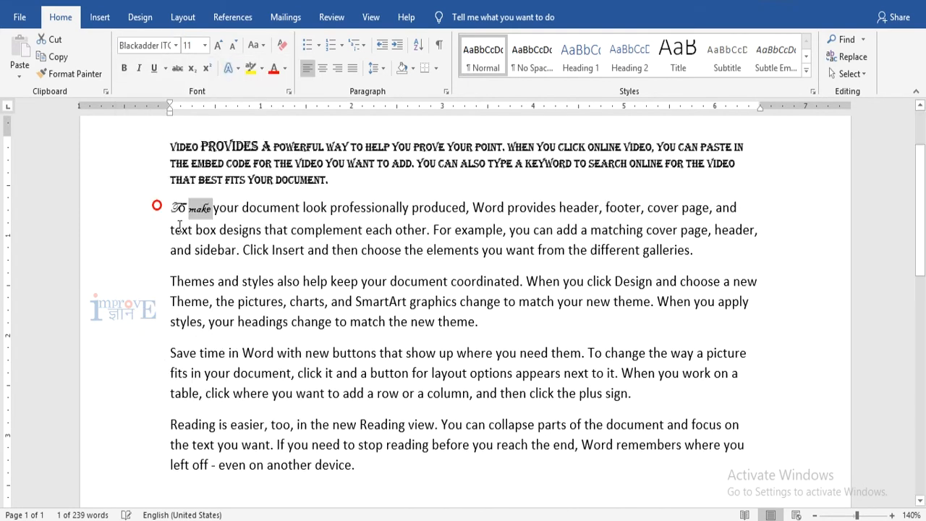
{"action": "left_click", "coordinate": [238, 229]}
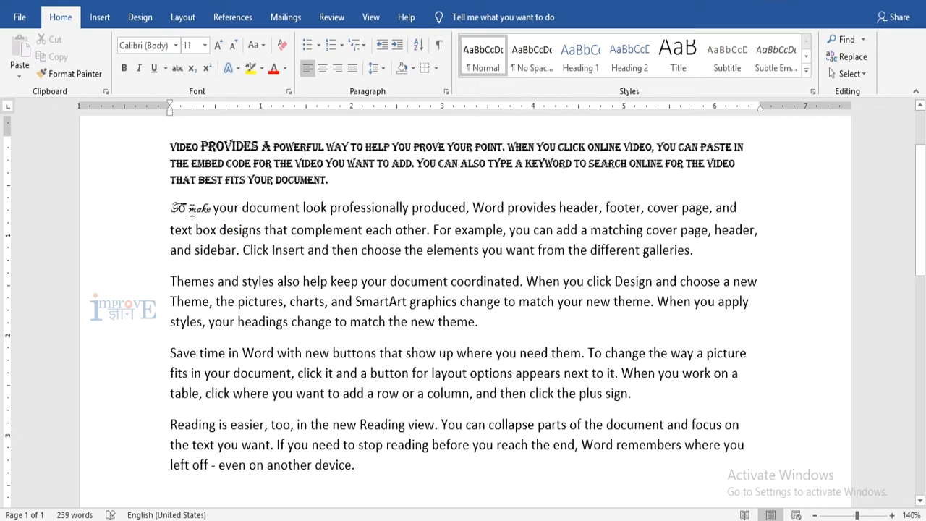
Step: Enlarge only the letter "y" of "your" in the second paragraph's first line to 80 pt
{"action": "double_click", "coordinate": [216, 207]}
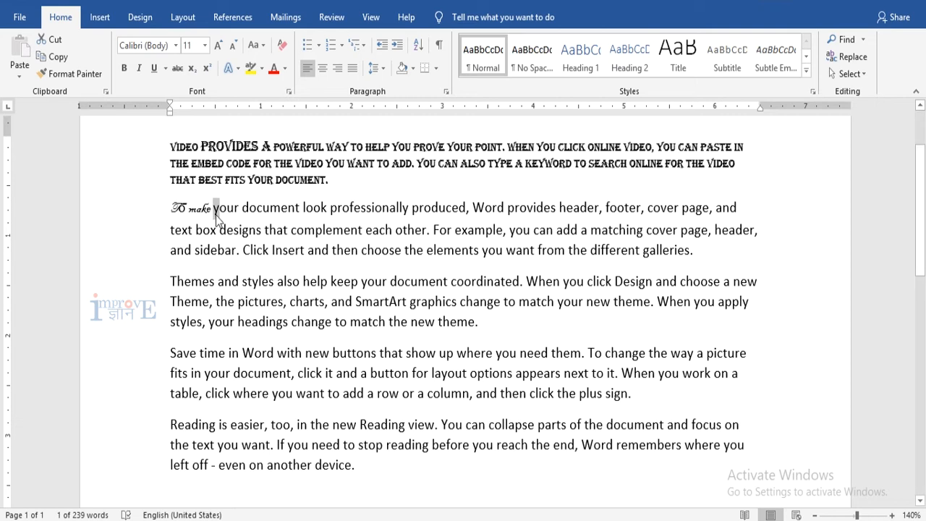
{"action": "left_click", "coordinate": [218, 46]}
{"action": "left_click", "coordinate": [219, 45]}
{"action": "left_click", "coordinate": [219, 46]}
{"action": "left_click", "coordinate": [219, 45]}
{"action": "left_click", "coordinate": [219, 45]}
{"action": "left_click", "coordinate": [219, 45]}
{"action": "left_click", "coordinate": [218, 46]}
{"action": "left_click", "coordinate": [218, 46]}
{"action": "left_click", "coordinate": [218, 45]}
{"action": "left_click", "coordinate": [218, 45]}
{"action": "left_click", "coordinate": [219, 45]}
{"action": "left_click", "coordinate": [218, 46]}
{"action": "left_click", "coordinate": [218, 45]}
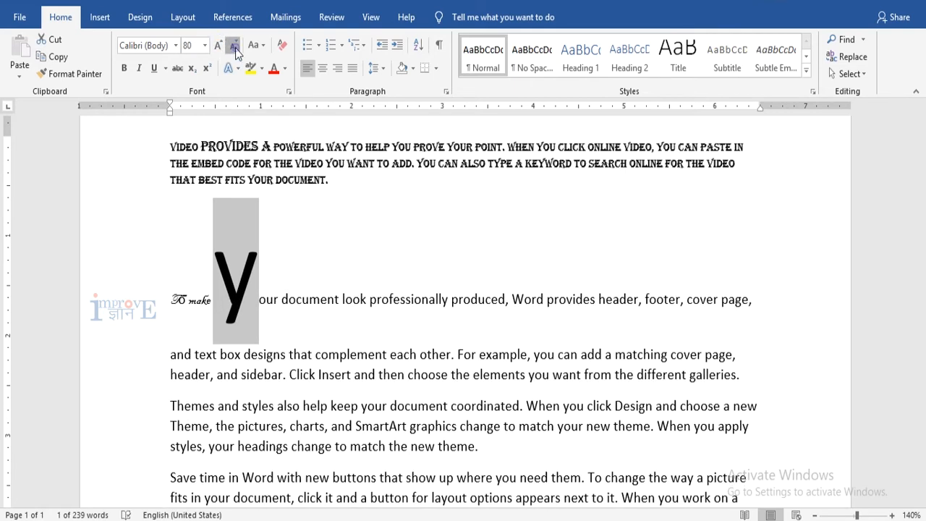
Step: Shrink the enlarged letter "y" of "your" in the second paragraph step by step until it is smaller than the neighbouring text
{"action": "left_click", "coordinate": [235, 47]}
{"action": "left_click", "coordinate": [236, 46]}
{"action": "left_click", "coordinate": [235, 46]}
{"action": "left_click", "coordinate": [235, 46]}
{"action": "left_click", "coordinate": [235, 46]}
{"action": "left_click", "coordinate": [235, 46]}
{"action": "left_click", "coordinate": [235, 46]}
{"action": "left_click", "coordinate": [235, 47]}
{"action": "left_click", "coordinate": [235, 47]}
{"action": "left_click", "coordinate": [235, 47]}
{"action": "left_click", "coordinate": [235, 46]}
{"action": "left_click", "coordinate": [236, 47]}
{"action": "left_click", "coordinate": [235, 46]}
{"action": "left_click", "coordinate": [235, 46]}
{"action": "left_click", "coordinate": [236, 46]}
{"action": "left_click", "coordinate": [235, 46]}
{"action": "left_click", "coordinate": [235, 46]}
{"action": "left_click", "coordinate": [120, 163]}
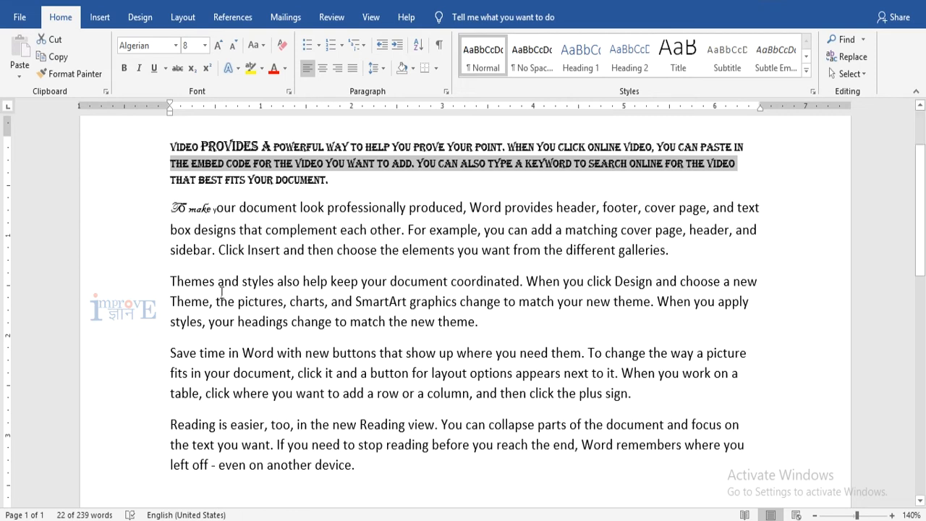
{"action": "left_click", "coordinate": [209, 253]}
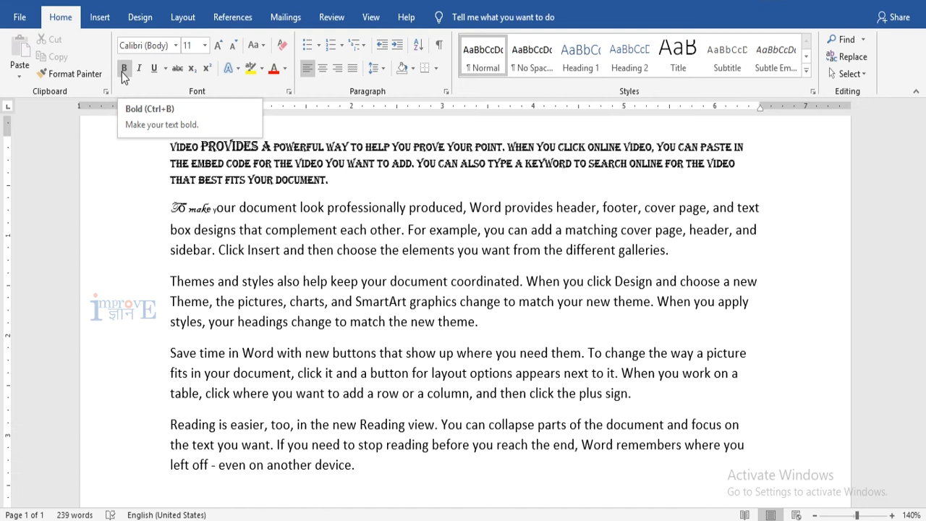
Step: Format the entire third paragraph, starting "Themes and styles", as bold, italic and underlined
{"action": "left_click", "coordinate": [169, 280]}
{"action": "left_click_drag", "start_coordinate": [183, 283], "coordinate": [480, 320]}
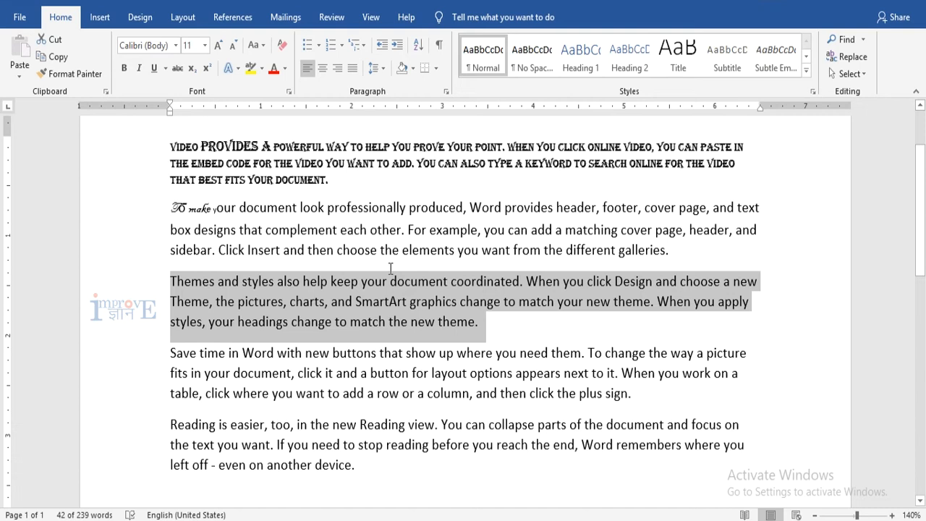
{"action": "left_click", "coordinate": [127, 71]}
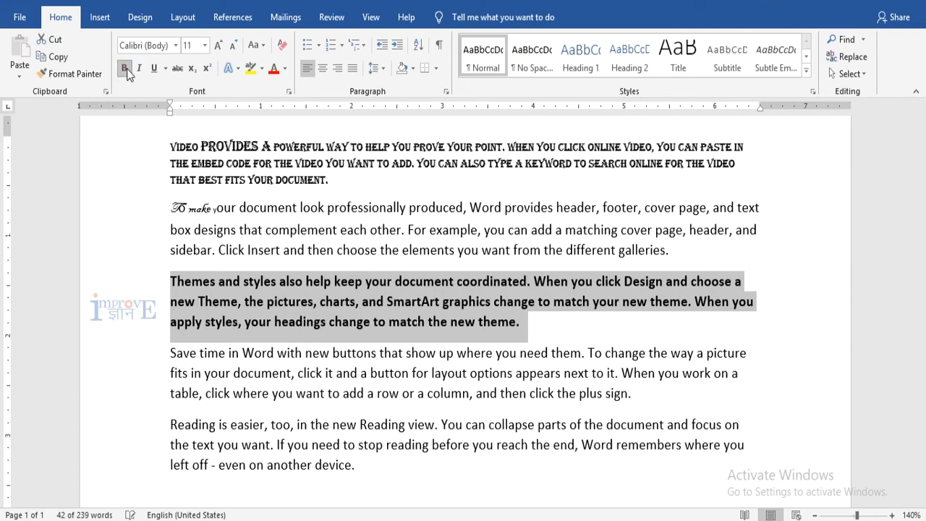
{"action": "left_click", "coordinate": [138, 69]}
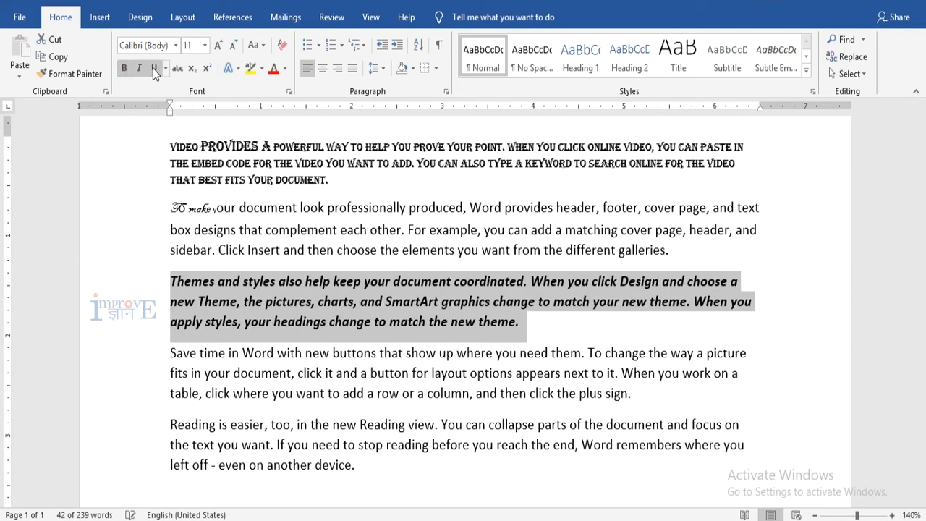
{"action": "left_click", "coordinate": [154, 68]}
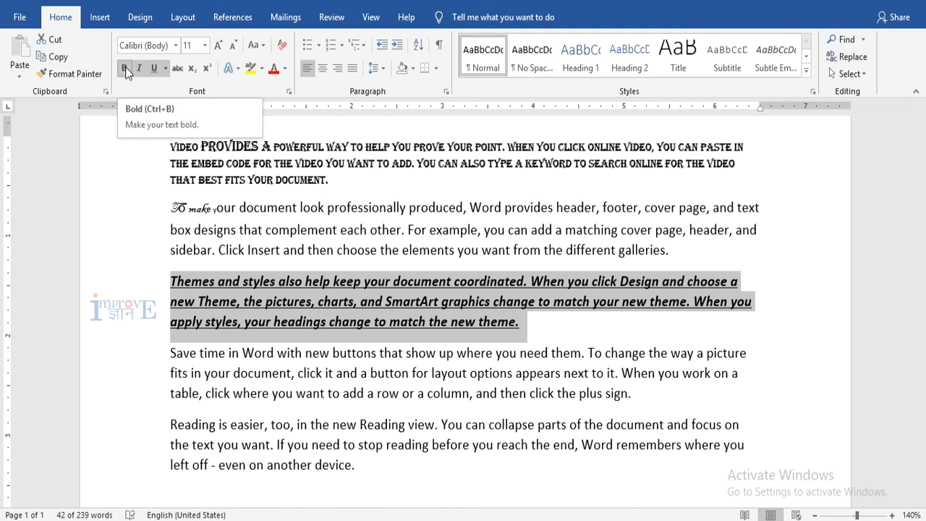
Step: Set the underline color of the third paragraph to standard red
{"action": "left_click", "coordinate": [166, 69]}
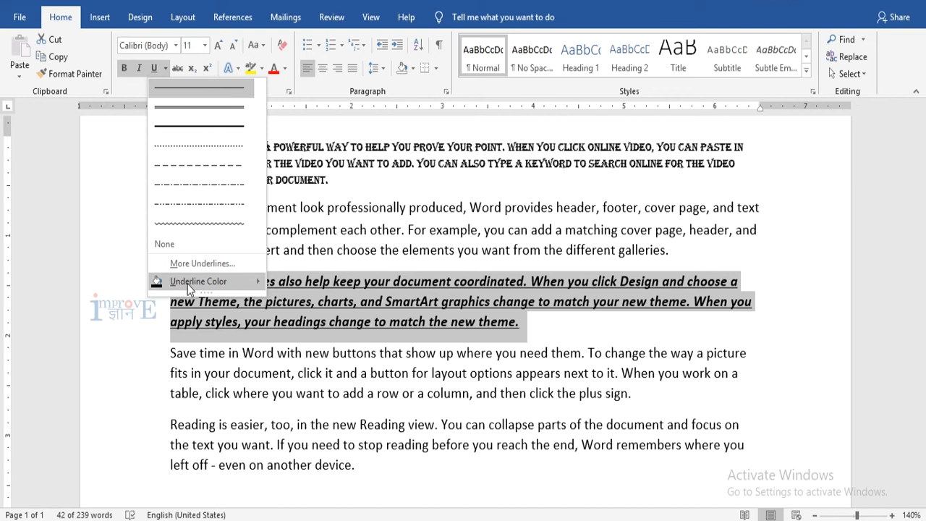
{"action": "mouse_move", "coordinate": [186, 283]}
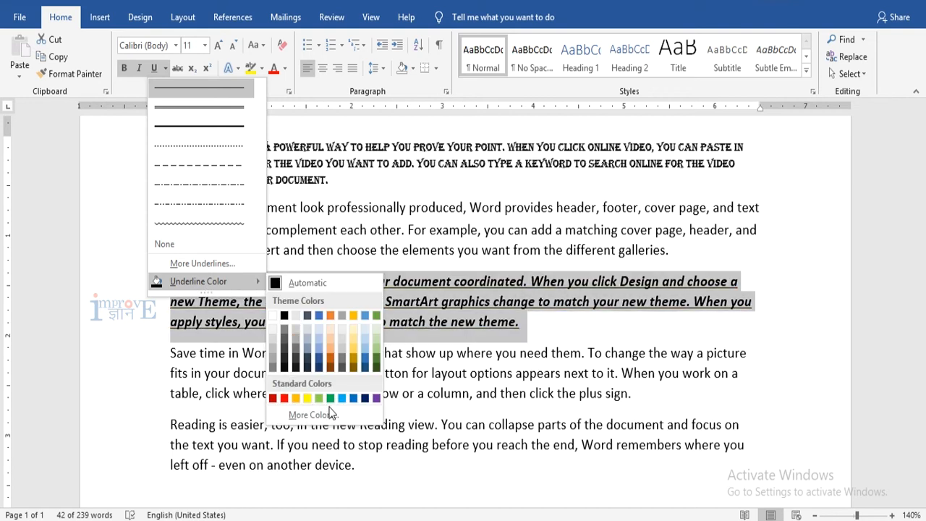
{"action": "left_click", "coordinate": [285, 399]}
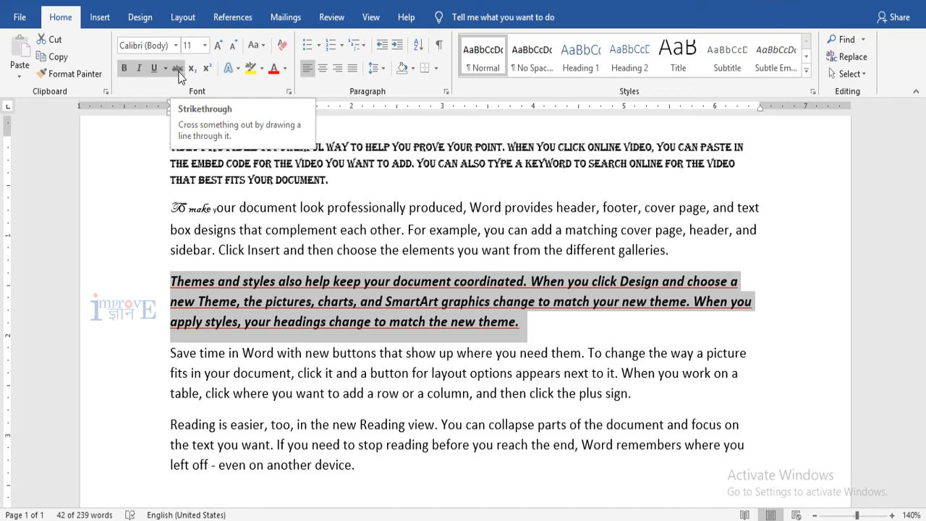
Step: Apply strikethrough to the word "Word" in the first line of the fourth paragraph
{"action": "left_click", "coordinate": [173, 353]}
{"action": "left_click_drag", "start_coordinate": [173, 353], "coordinate": [384, 377]}
{"action": "left_click", "coordinate": [264, 353]}
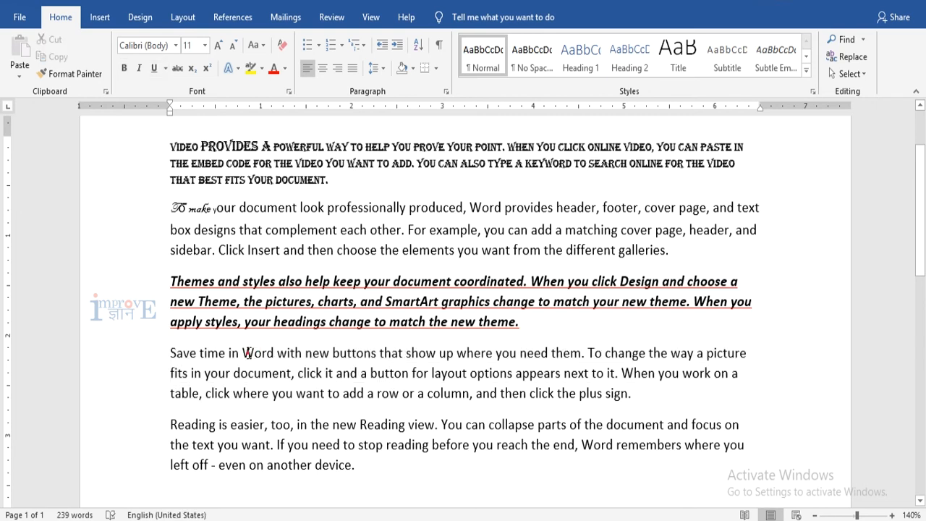
{"action": "double_click", "coordinate": [265, 354]}
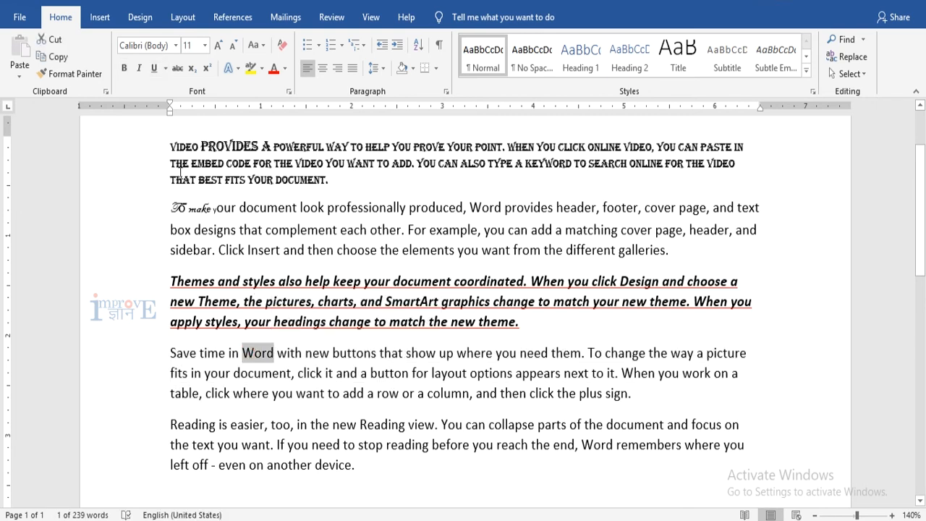
{"action": "left_click", "coordinate": [177, 68]}
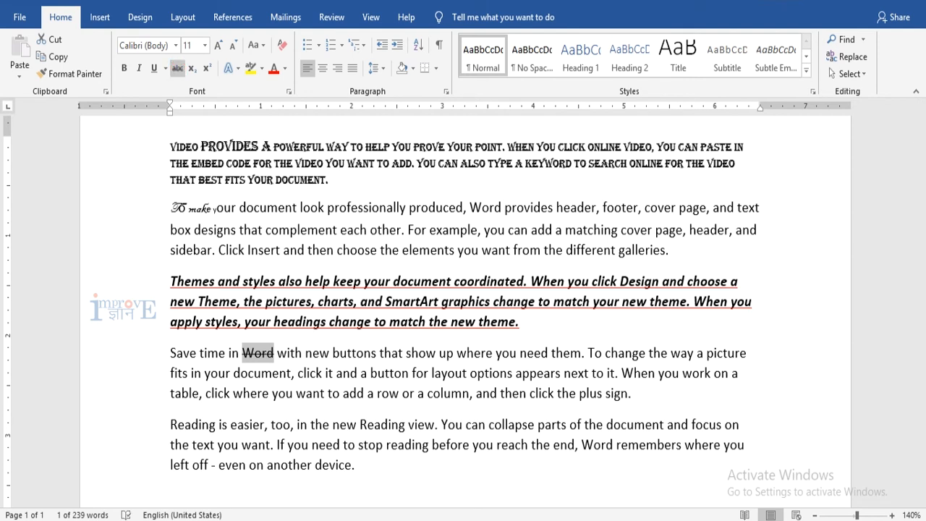
Step: Add a new line reading "H20" below the last paragraph and format its "2" as subscript
{"action": "left_click", "coordinate": [366, 469]}
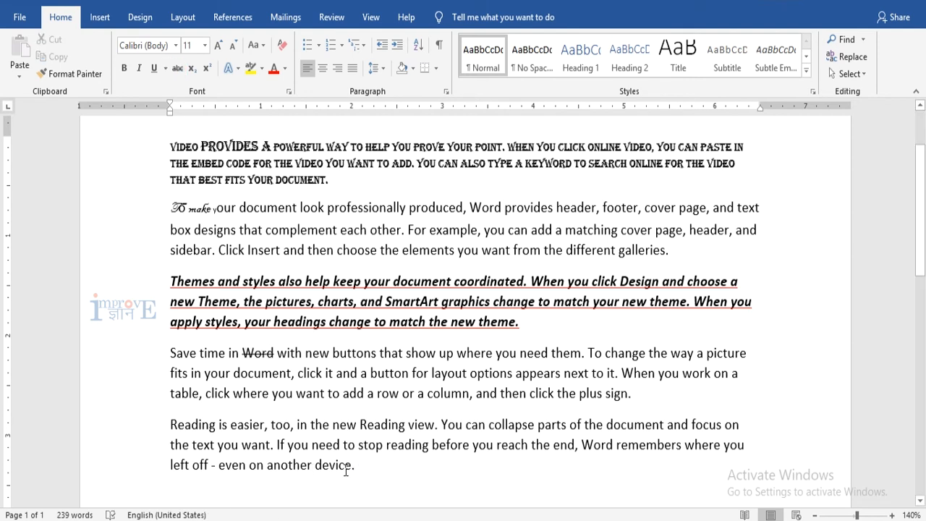
{"action": "key", "text": "Return"}
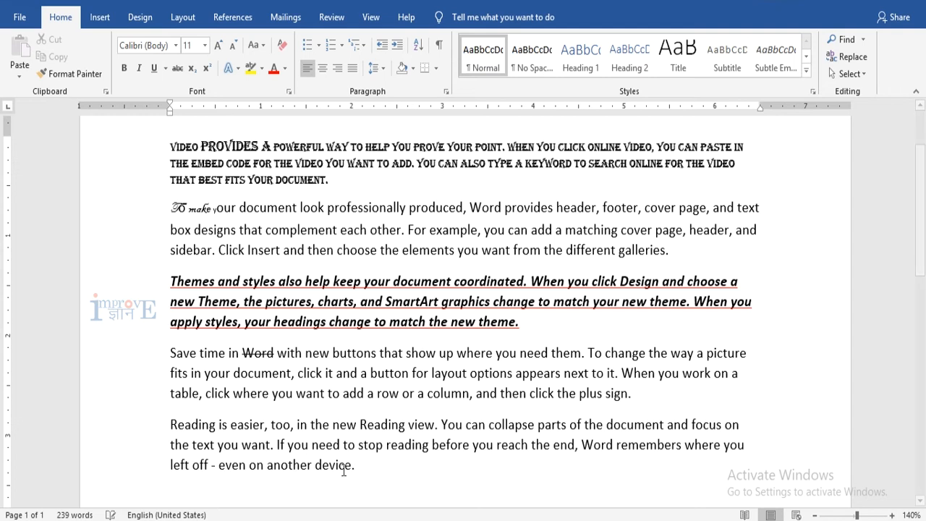
{"action": "type", "text": "H"}
{"action": "left_click", "coordinate": [191, 74]}
{"action": "type", "text": "2"}
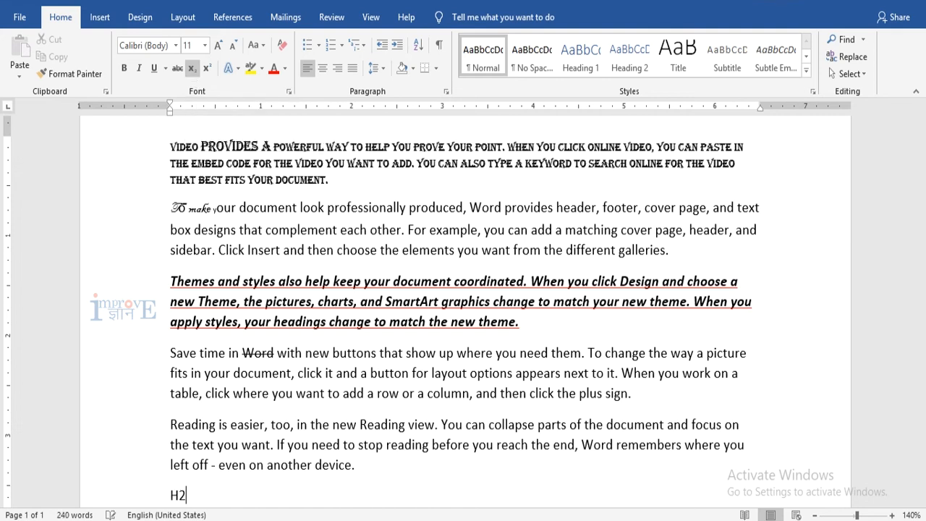
{"action": "type", "text": "0"}
{"action": "key", "text": "shift+Left"}
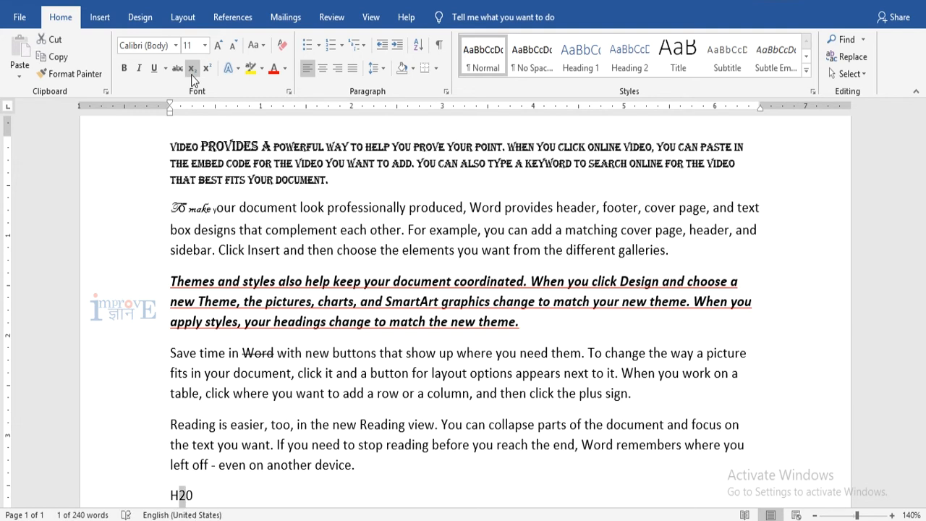
{"action": "scroll", "coordinate": [184, 403], "scroll_direction": "down", "scroll_amount": 3}
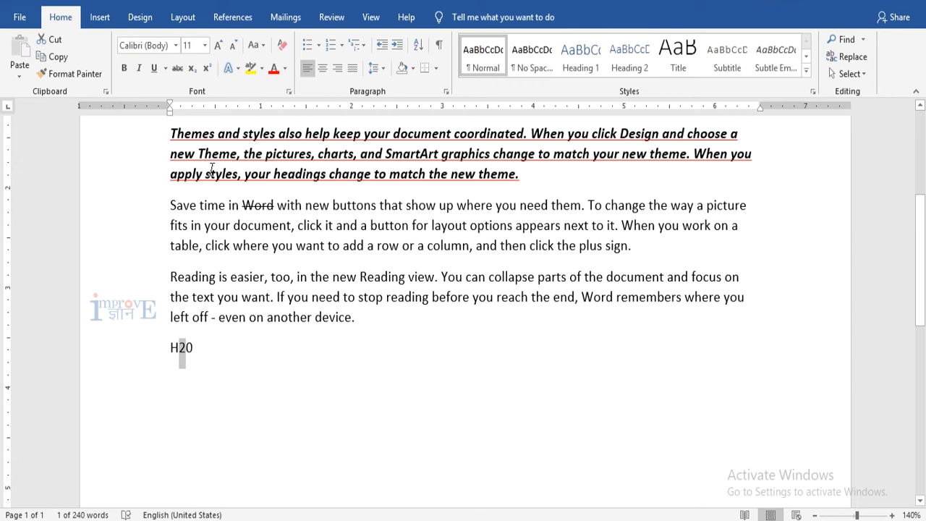
{"action": "left_click", "coordinate": [190, 69]}
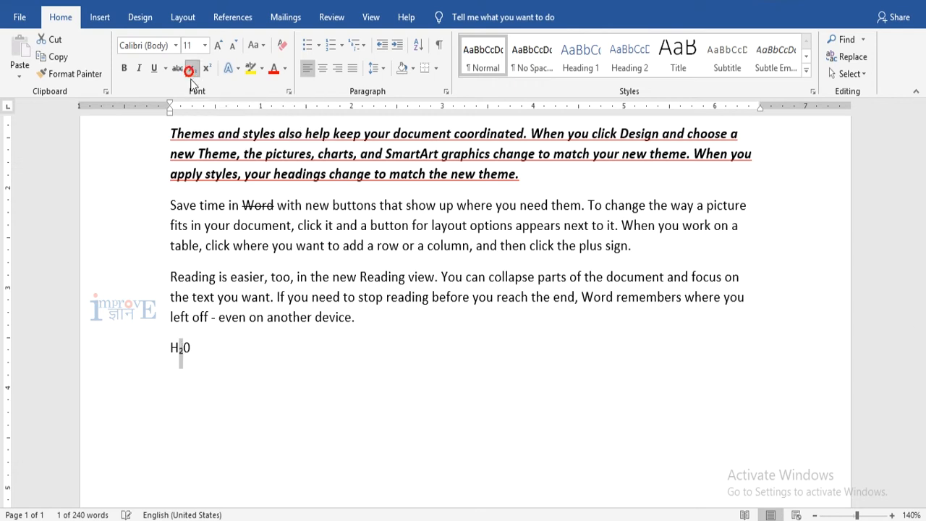
Step: Add "X2" after the "H20" formula on the same line and format its "2" as superscript
{"action": "left_click", "coordinate": [191, 348]}
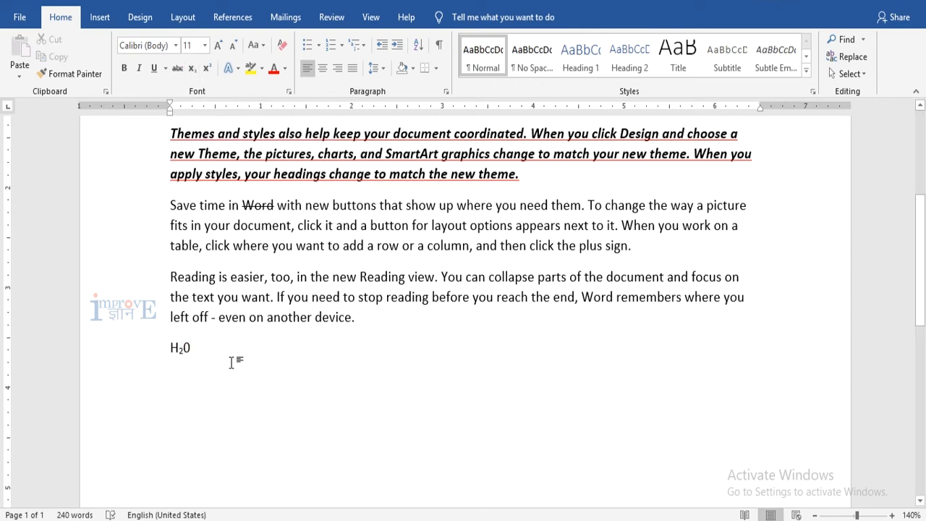
{"action": "type", "text": "X2"}
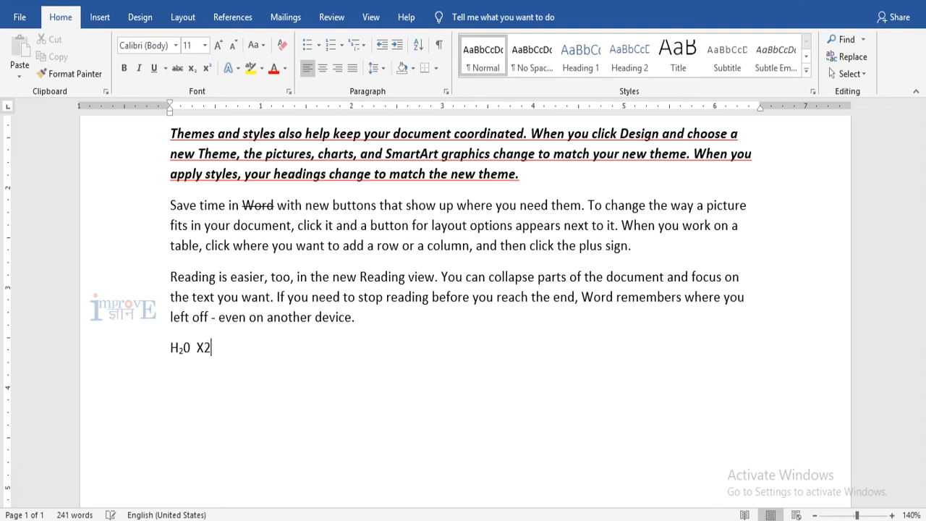
{"action": "key", "text": "shift+Left"}
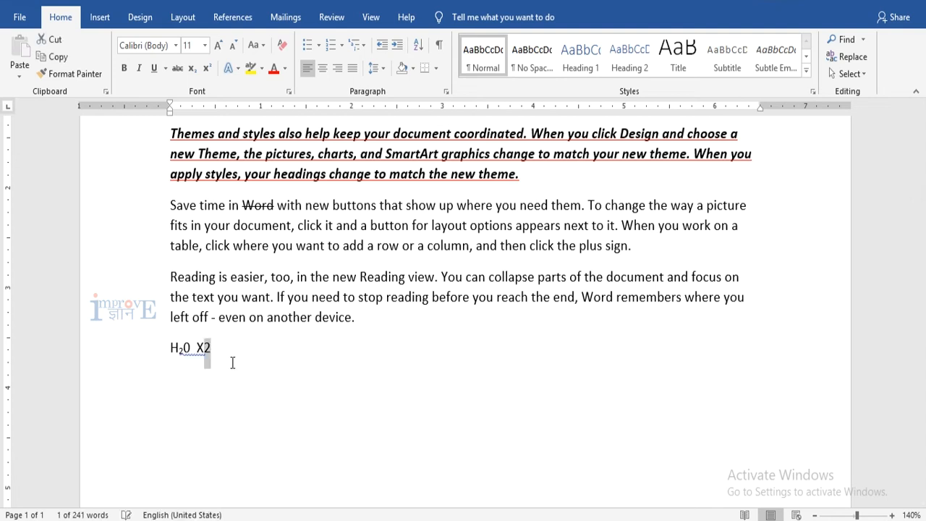
{"action": "left_click", "coordinate": [205, 69]}
{"action": "left_click", "coordinate": [222, 333]}
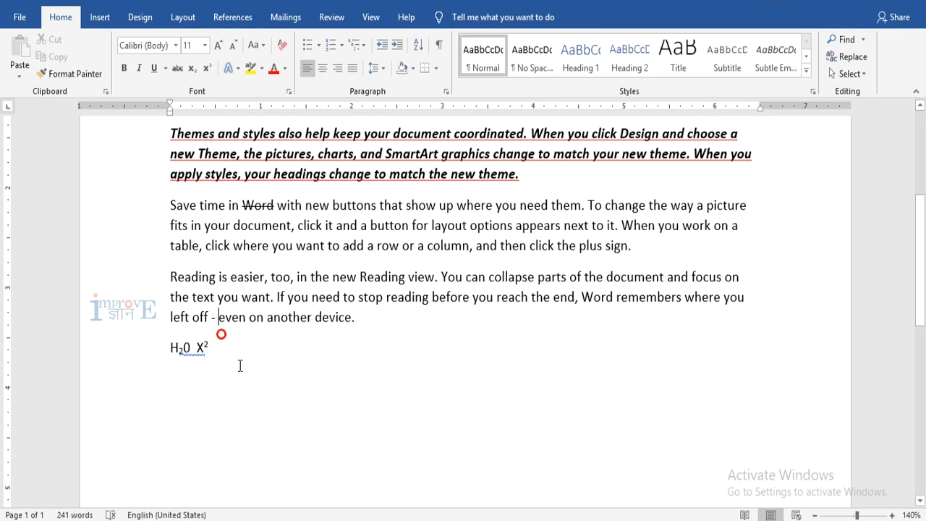
{"action": "left_click", "coordinate": [186, 348]}
{"action": "left_click", "coordinate": [200, 347]}
{"action": "left_click", "coordinate": [216, 349]}
{"action": "left_click_drag", "start_coordinate": [210, 348], "coordinate": [170, 348]}
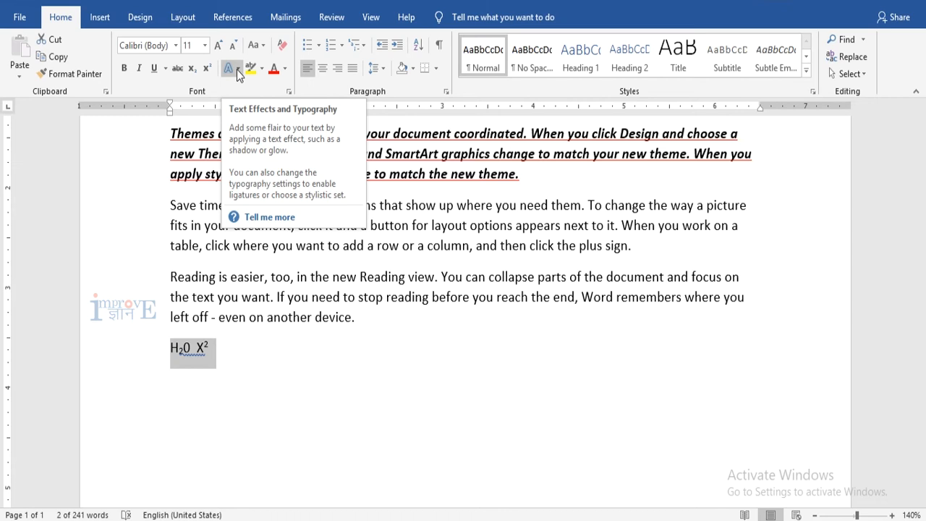
{"action": "left_click", "coordinate": [259, 296]}
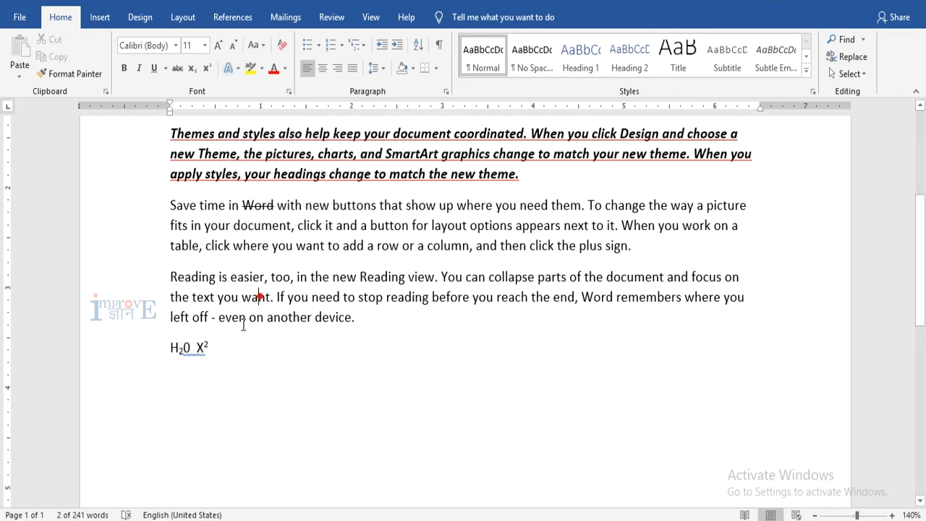
Step: Apply the blue gradient text effect with reflection to the paragraph starting "Reading is easier"
{"action": "triple_click", "coordinate": [174, 275]}
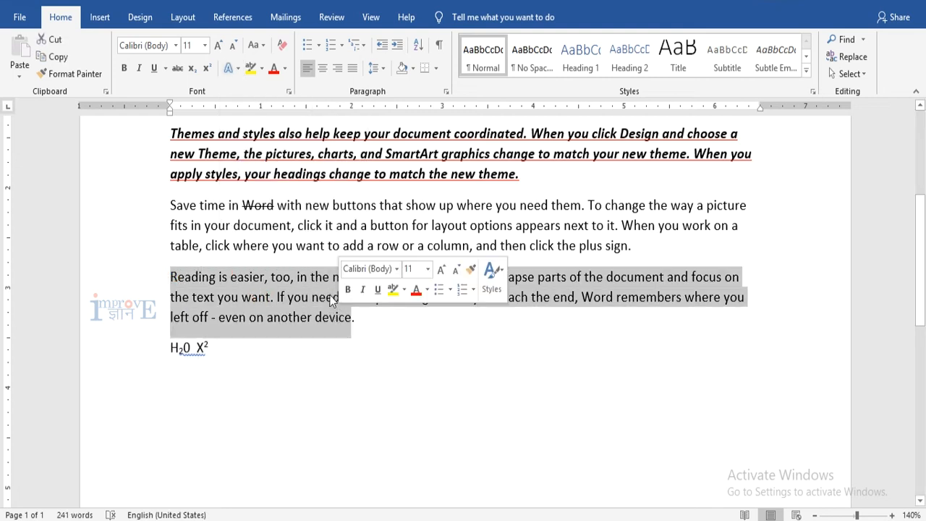
{"action": "left_click", "coordinate": [239, 69]}
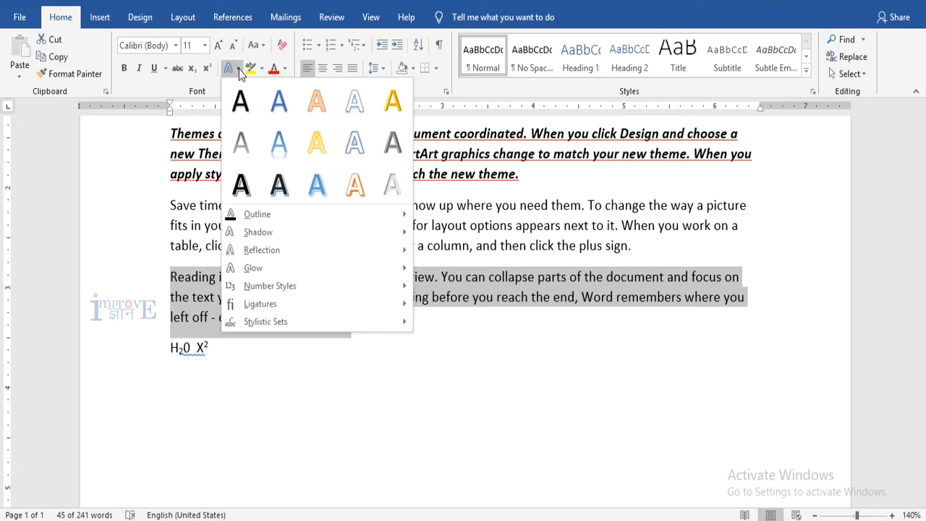
{"action": "left_click", "coordinate": [282, 149]}
{"action": "left_click", "coordinate": [364, 338]}
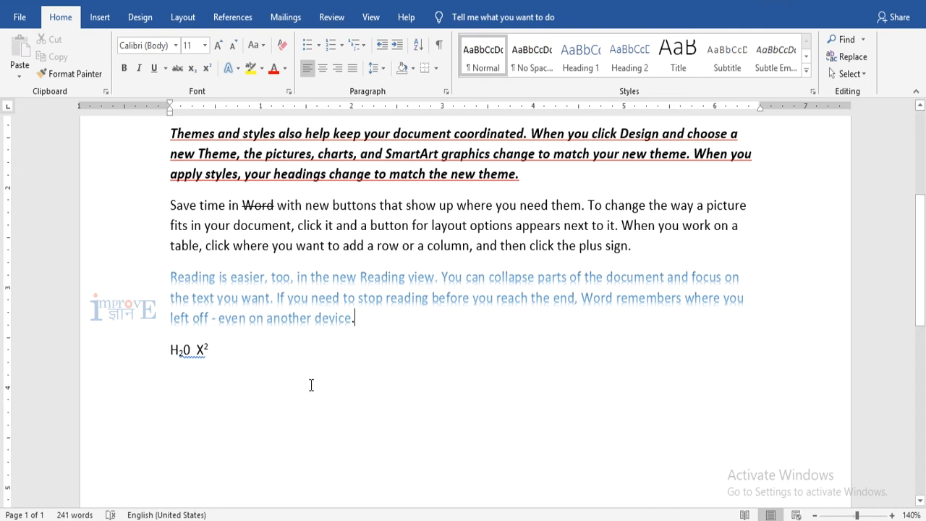
Step: Examine the Shadow, Reflection, Glow, Number Styles and Ligatures text-effect options for the "Reading is easier" paragraph without applying any
{"action": "left_click_drag", "start_coordinate": [363, 317], "coordinate": [124, 265]}
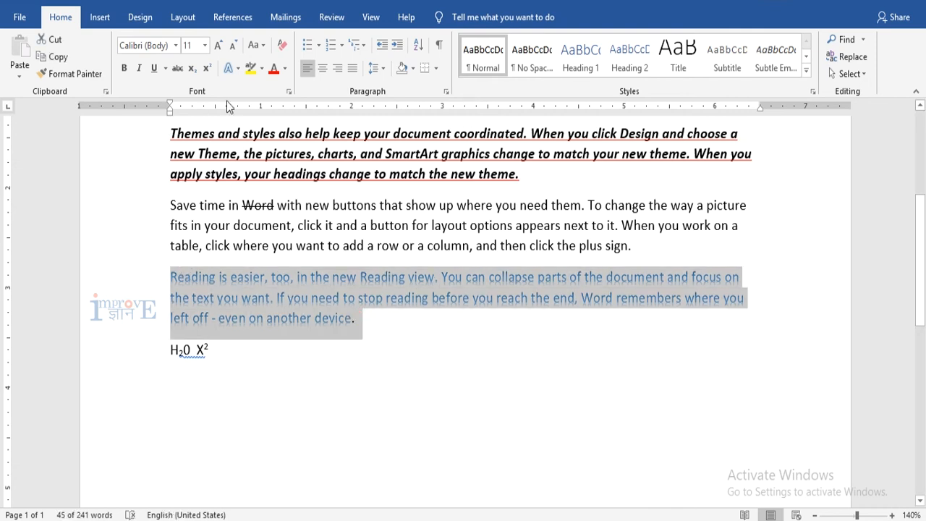
{"action": "left_click", "coordinate": [237, 68]}
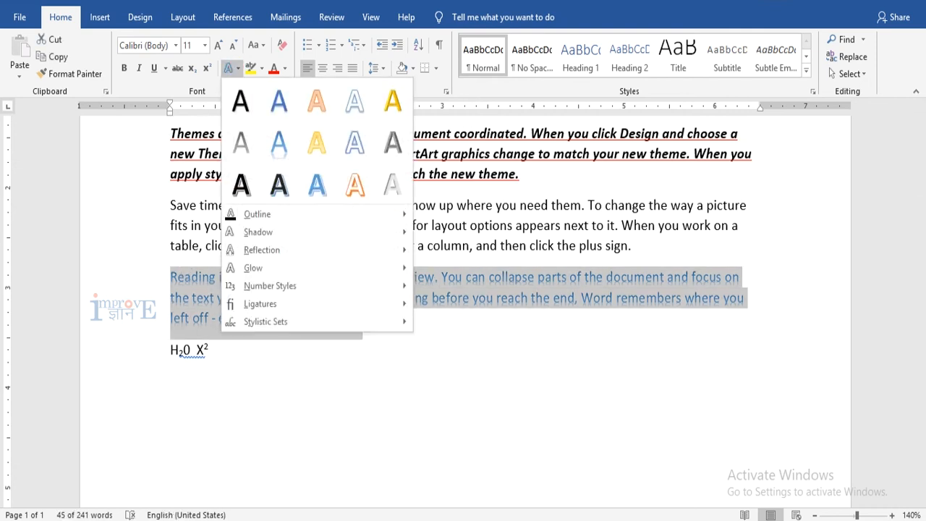
{"action": "mouse_move", "coordinate": [343, 223]}
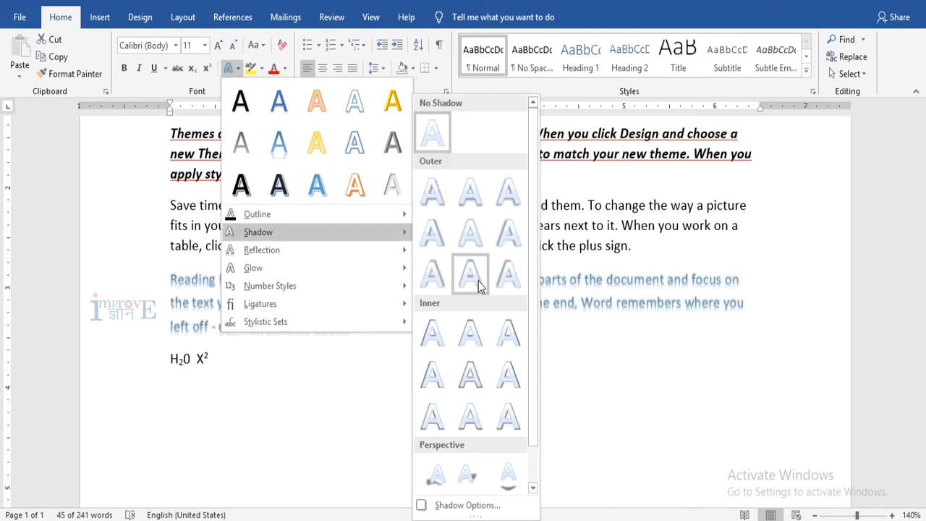
{"action": "mouse_move", "coordinate": [310, 249]}
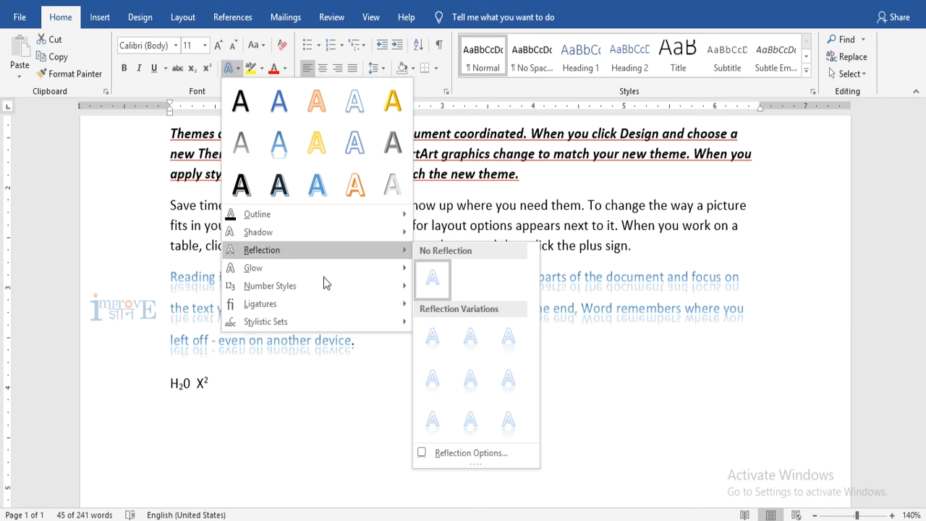
{"action": "mouse_move", "coordinate": [296, 271]}
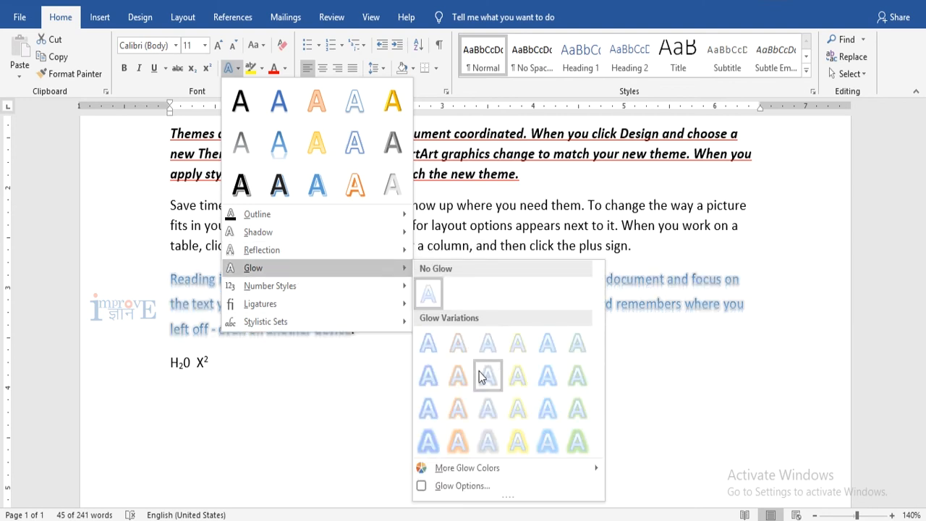
{"action": "mouse_move", "coordinate": [322, 285]}
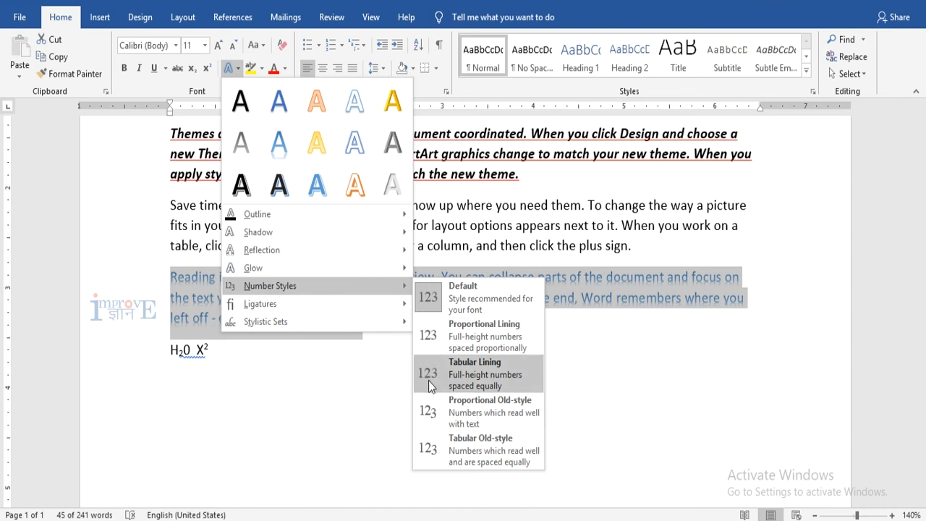
{"action": "mouse_move", "coordinate": [364, 308]}
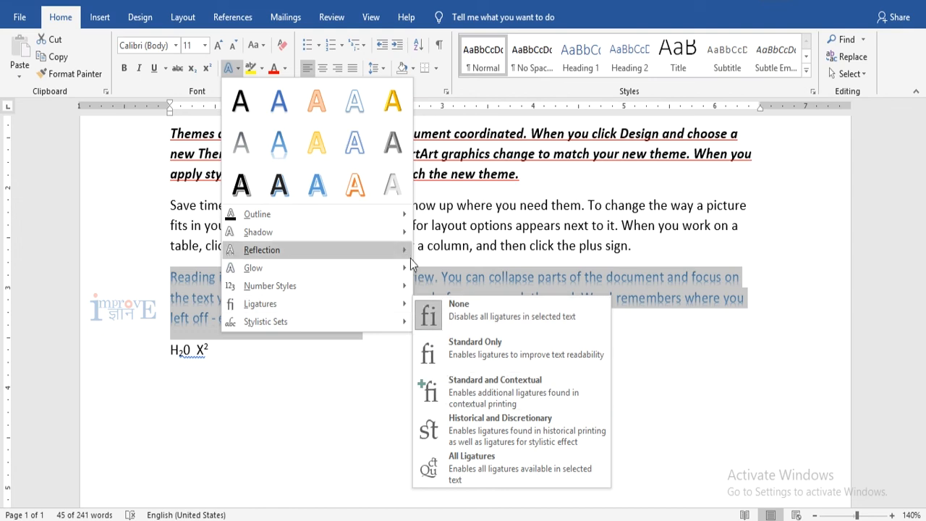
{"action": "left_click", "coordinate": [485, 124]}
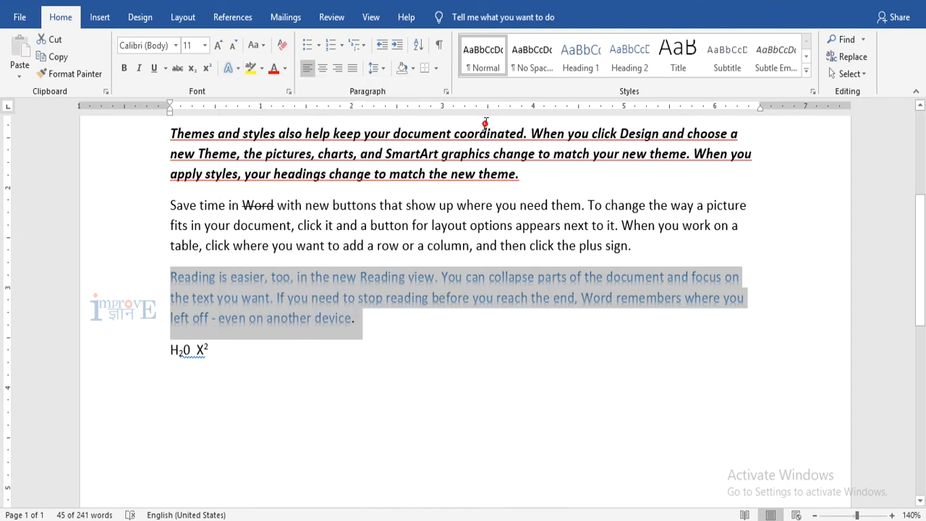
Step: Try the bright green highlight on the paragraph starting "Reading is easier" and set its highlighting back to no color
{"action": "left_click", "coordinate": [262, 69]}
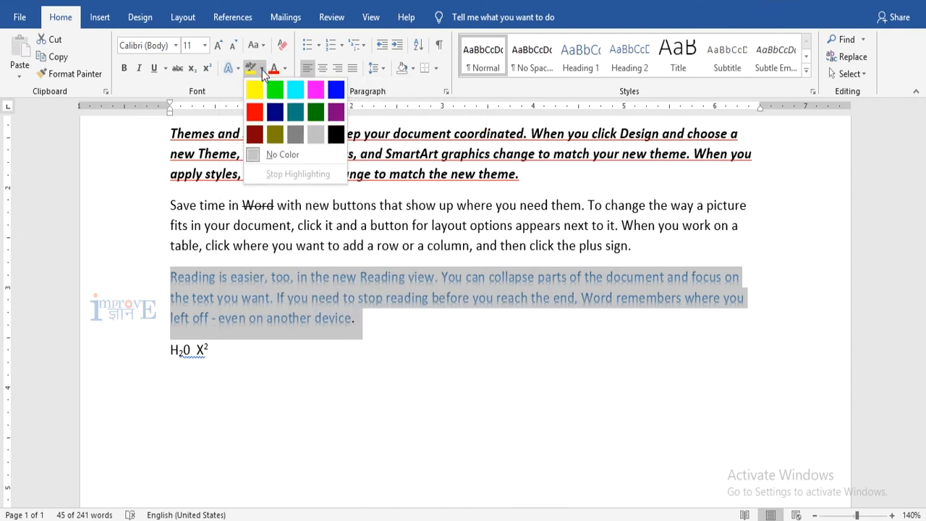
{"action": "left_click", "coordinate": [275, 89]}
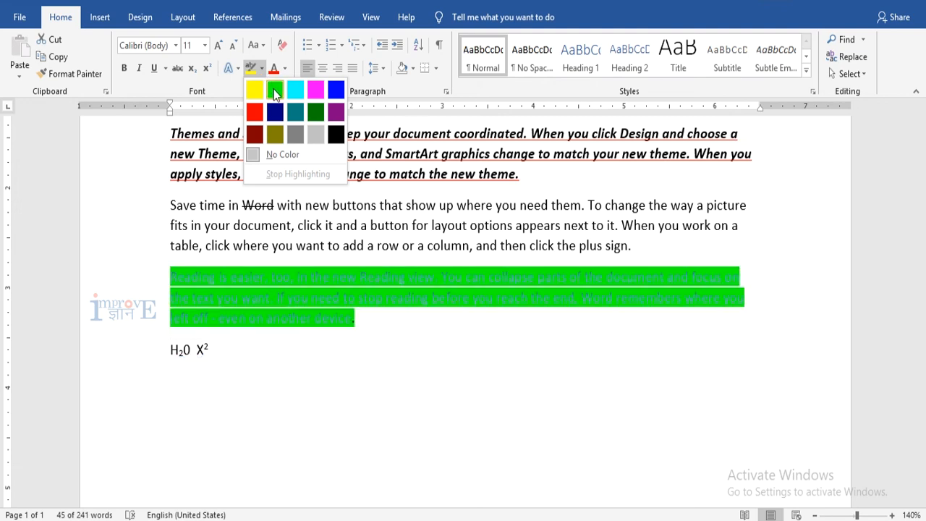
{"action": "left_click", "coordinate": [299, 156]}
{"action": "left_click", "coordinate": [325, 254]}
Step: Highlight the word "click" with its preceding comma after "fits in your document" in bright green
{"action": "left_click_drag", "start_coordinate": [325, 225], "coordinate": [292, 225]}
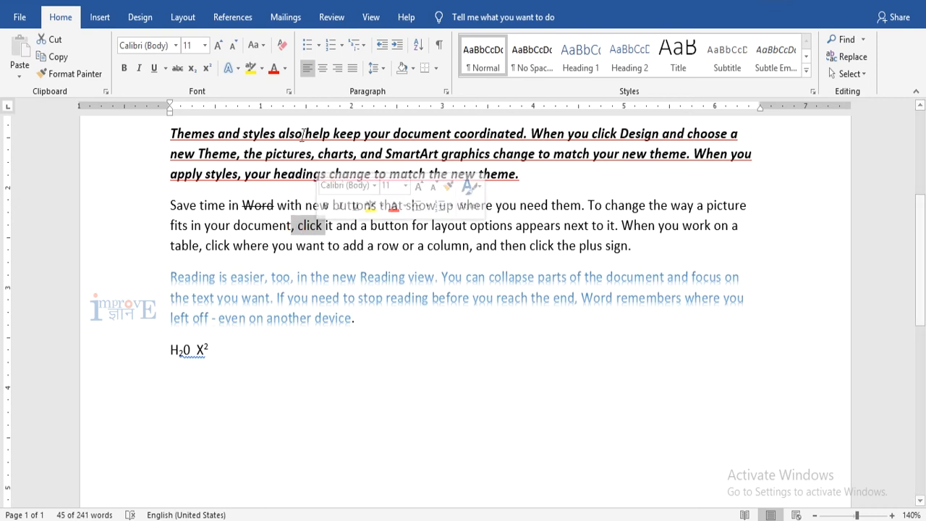
{"action": "left_click", "coordinate": [262, 68]}
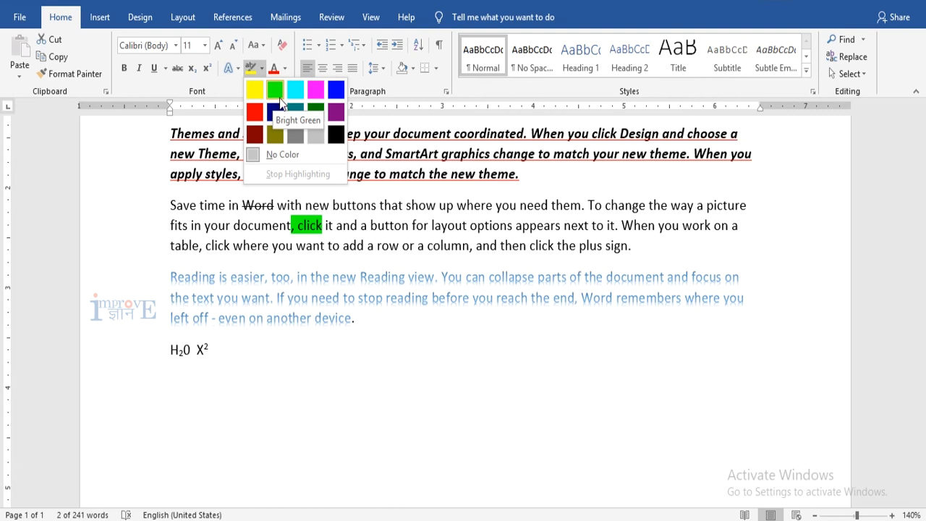
{"action": "left_click", "coordinate": [277, 95]}
{"action": "left_click", "coordinate": [327, 226]}
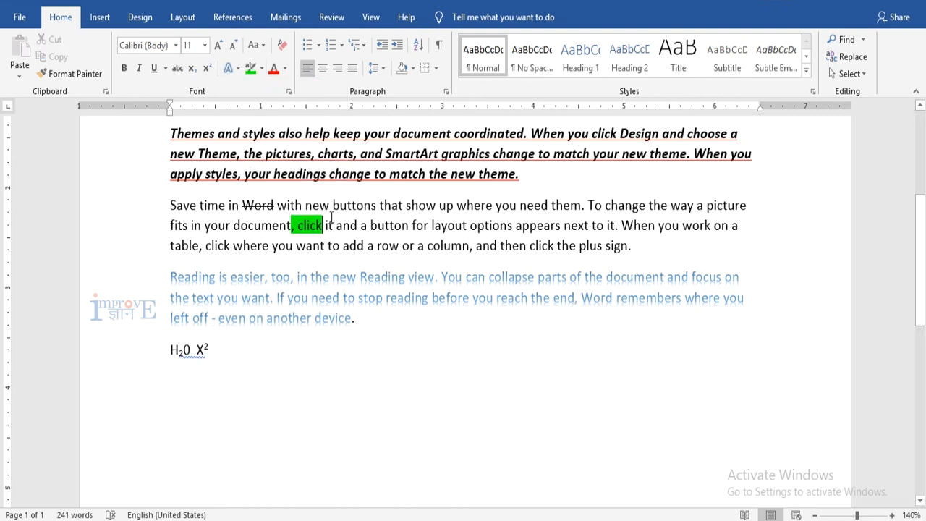
Step: Set the font color to standard green for the text from the first paragraph through "table, click where you" in the fourth
{"action": "left_click", "coordinate": [286, 70]}
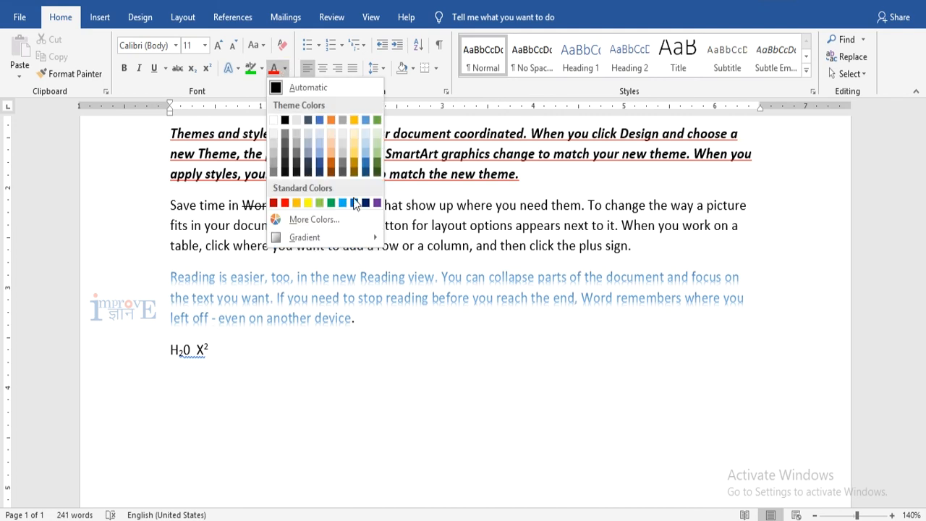
{"action": "left_click", "coordinate": [169, 204]}
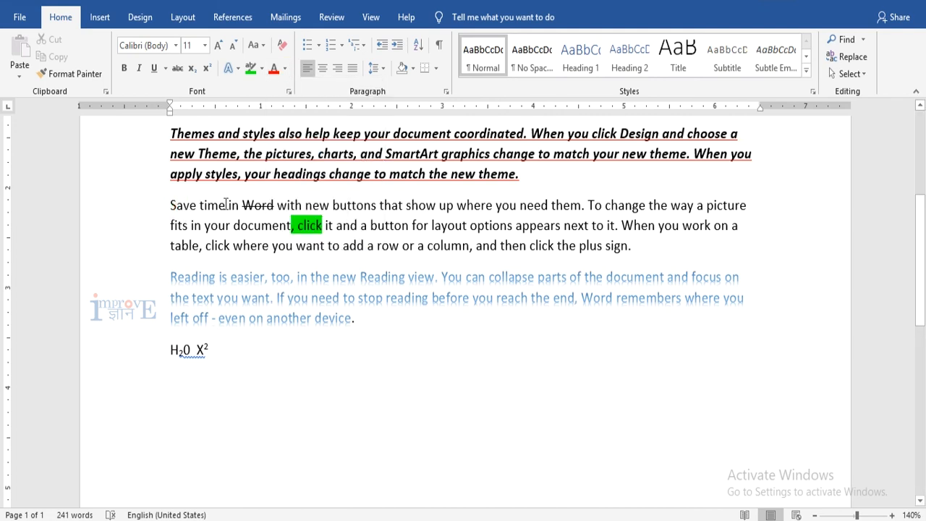
{"action": "scroll", "coordinate": [250, 185], "scroll_direction": "up", "scroll_amount": 3}
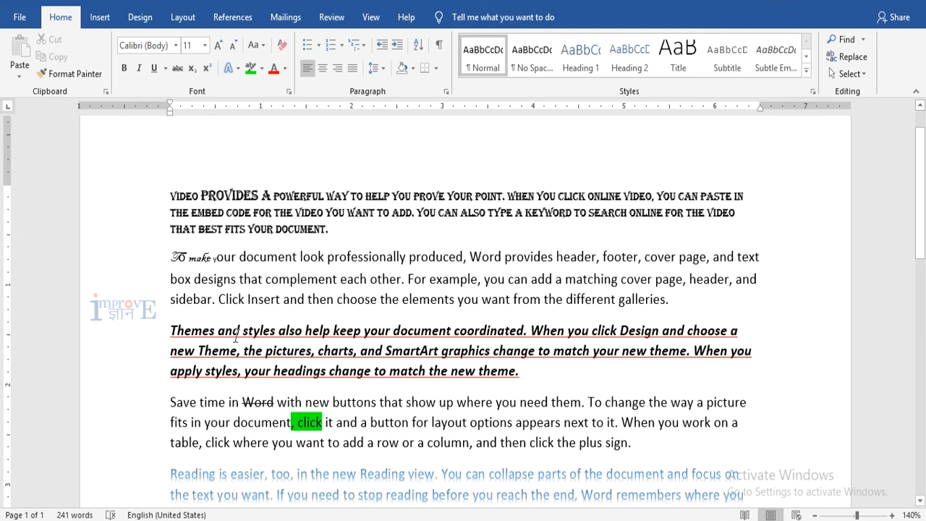
{"action": "left_click_drag", "start_coordinate": [174, 196], "coordinate": [296, 455]}
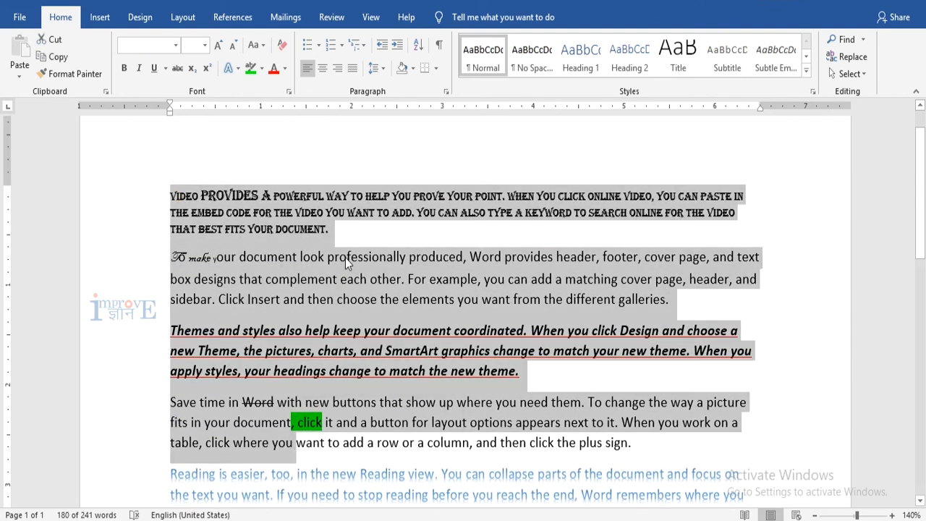
{"action": "scroll", "coordinate": [346, 257], "scroll_direction": "down", "scroll_amount": 2}
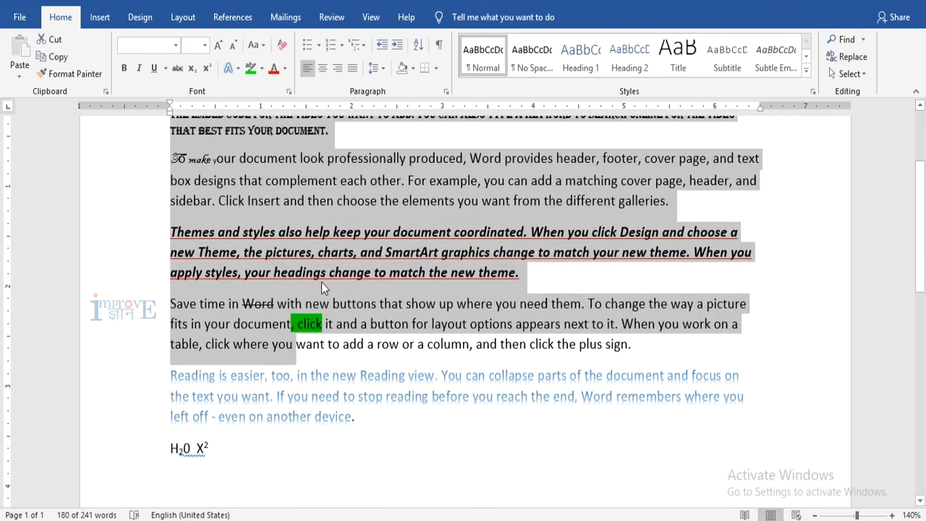
{"action": "left_click", "coordinate": [284, 69]}
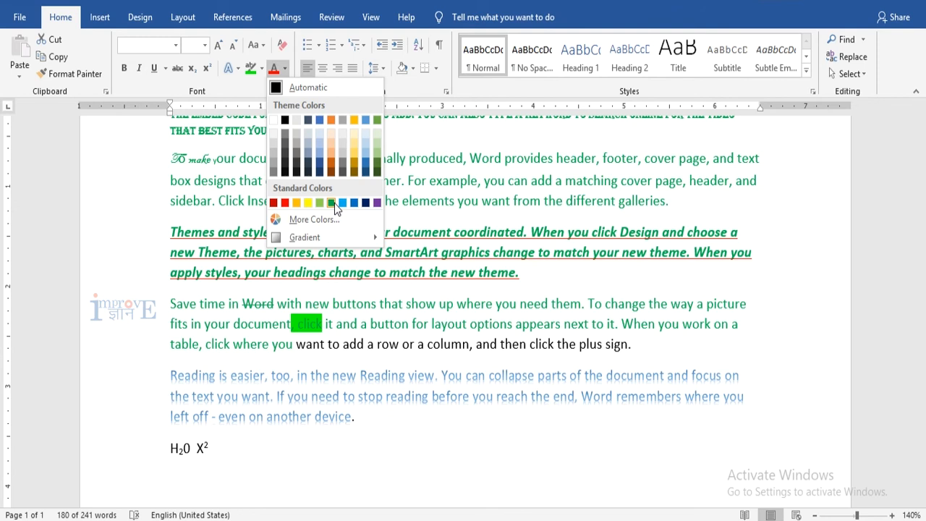
{"action": "left_click", "coordinate": [332, 203]}
{"action": "scroll", "coordinate": [586, 379], "scroll_direction": "up", "scroll_amount": 2}
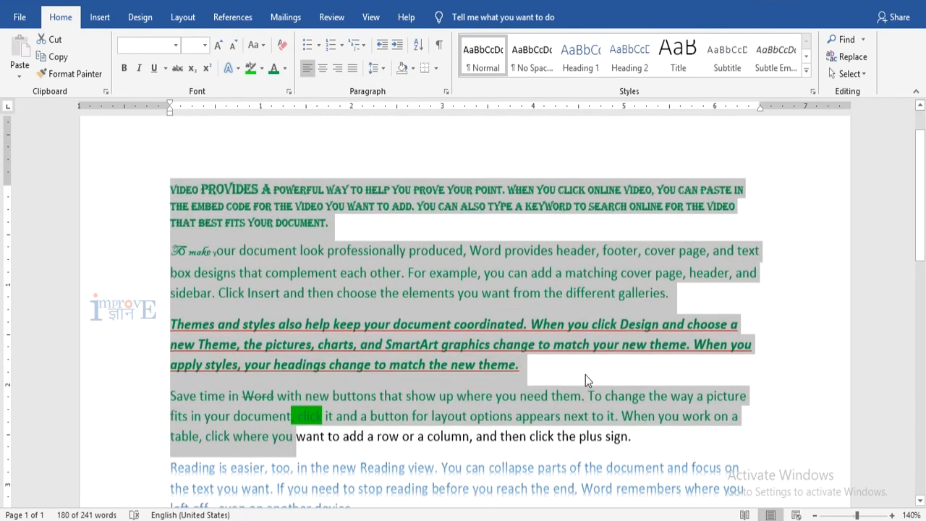
{"action": "left_click", "coordinate": [783, 295]}
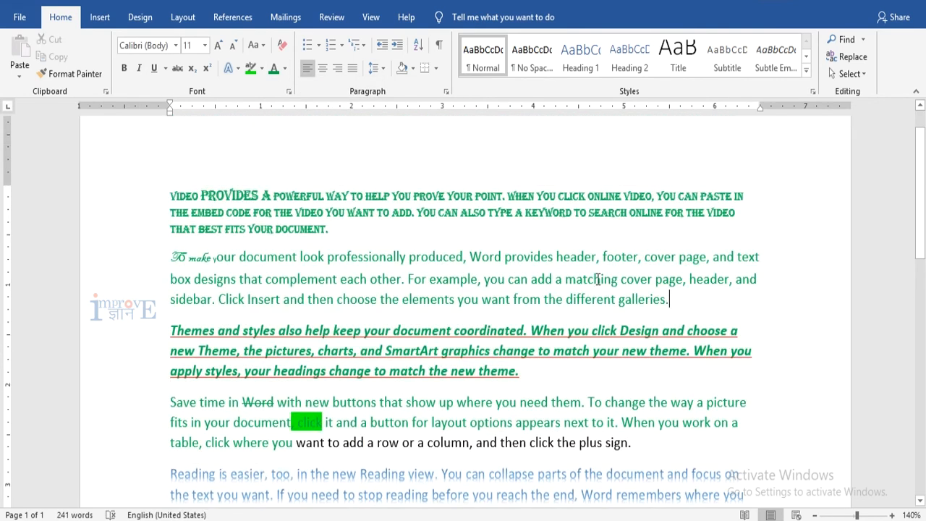
{"action": "scroll", "coordinate": [598, 279], "scroll_direction": "down", "scroll_amount": 2}
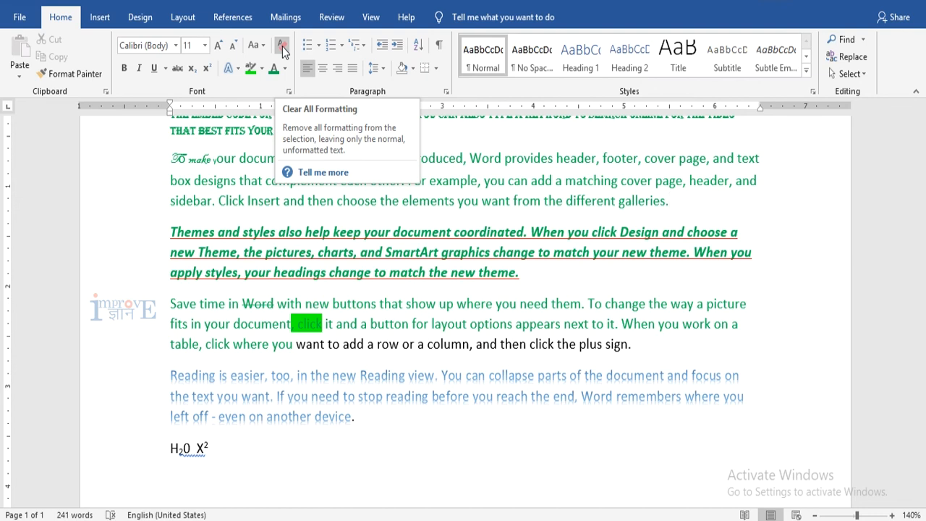
{"action": "scroll", "coordinate": [244, 228], "scroll_direction": "up", "scroll_amount": 2}
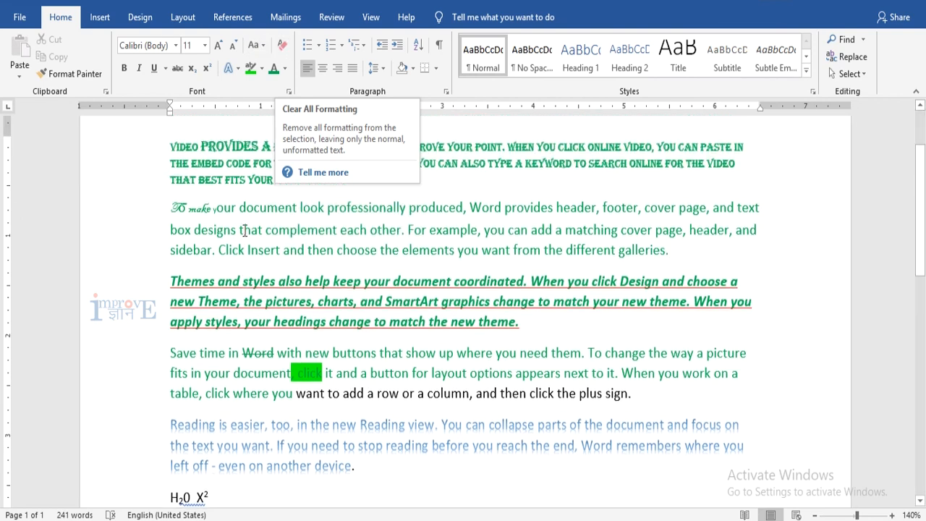
{"action": "left_click", "coordinate": [210, 165]}
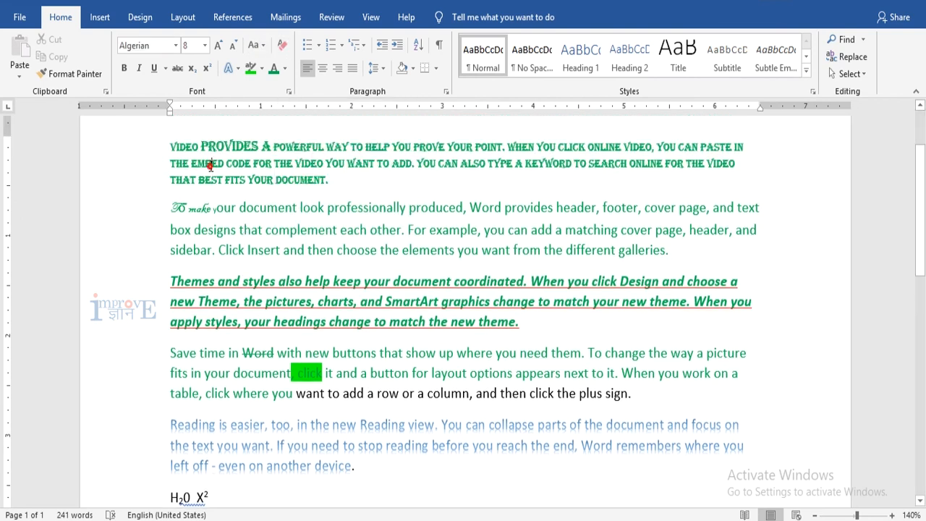
{"action": "triple_click", "coordinate": [176, 145]}
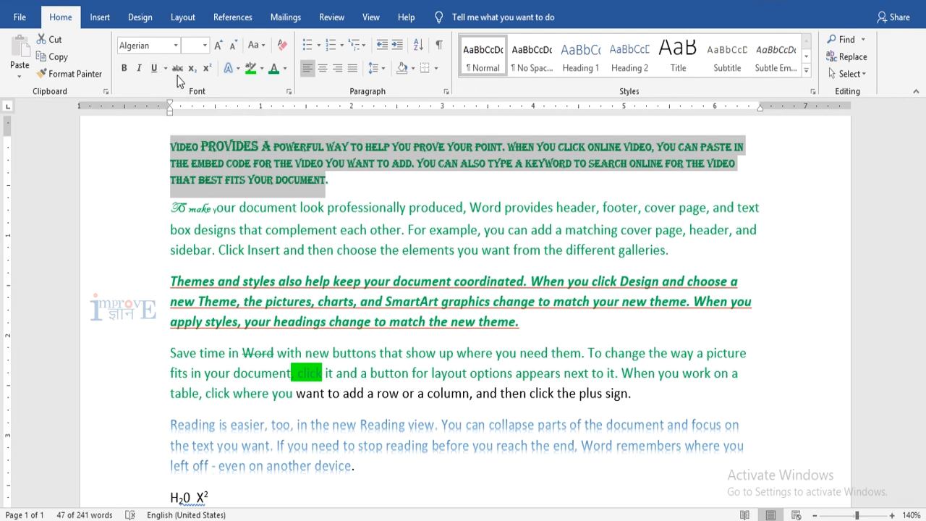
{"action": "left_click", "coordinate": [274, 238]}
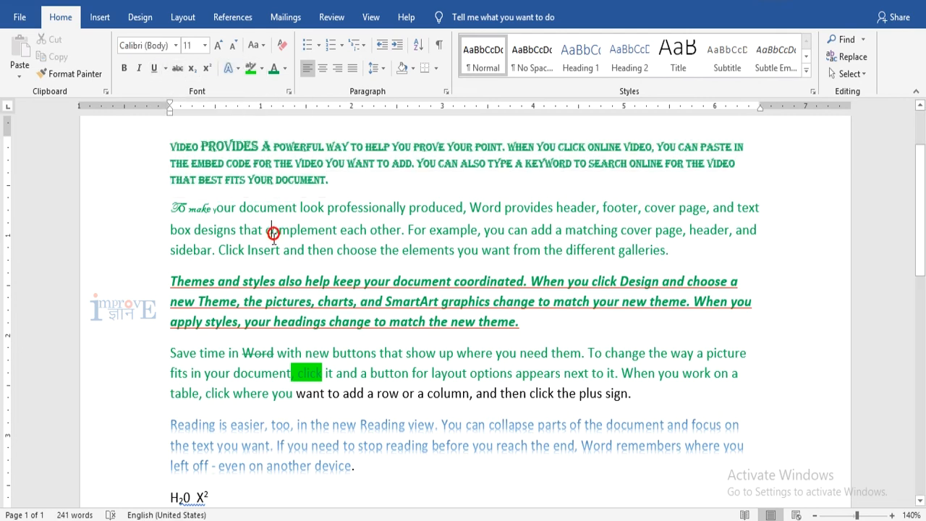
Step: Select all the document's text and clear all of its formatting
{"action": "key", "text": "ctrl+a"}
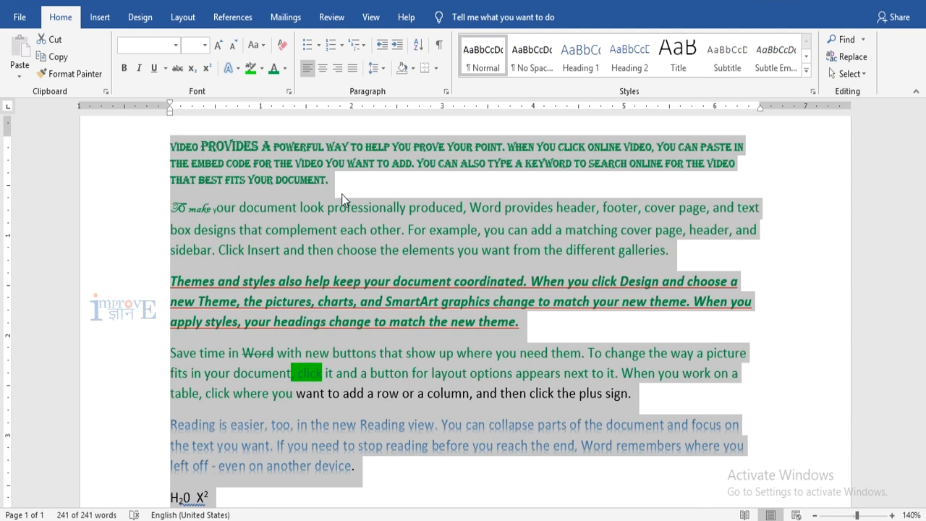
{"action": "left_click", "coordinate": [858, 76]}
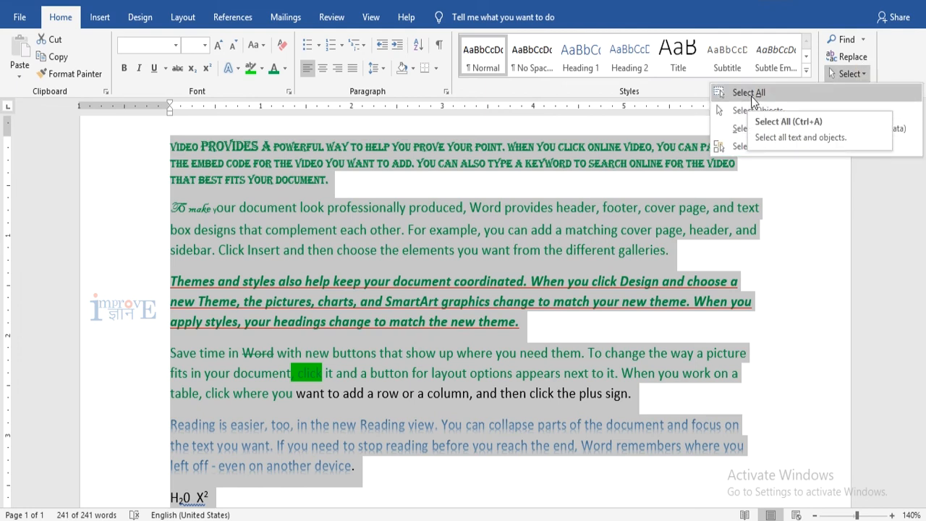
{"action": "left_click", "coordinate": [592, 181]}
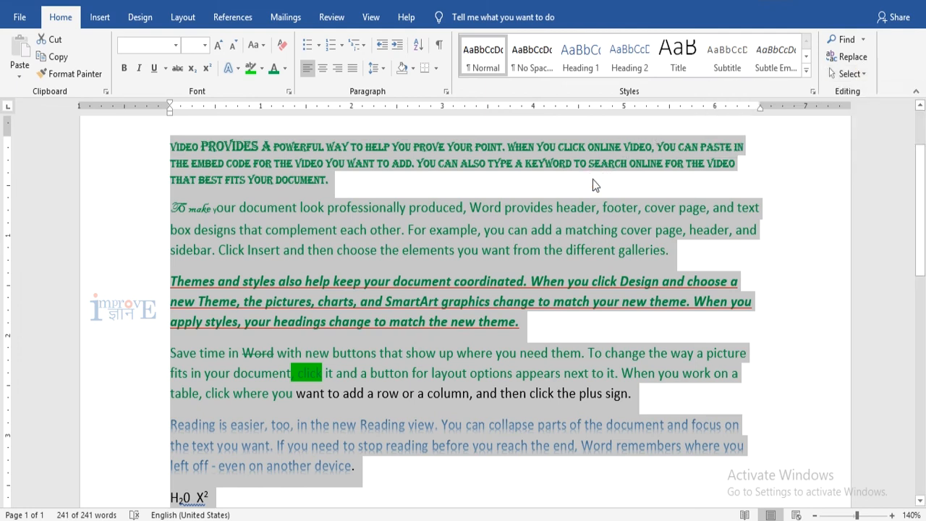
{"action": "left_click", "coordinate": [283, 49]}
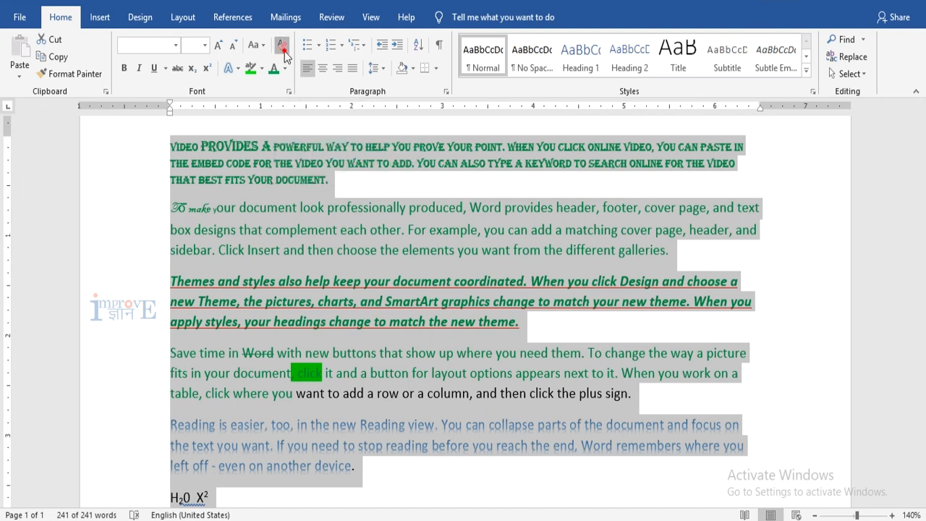